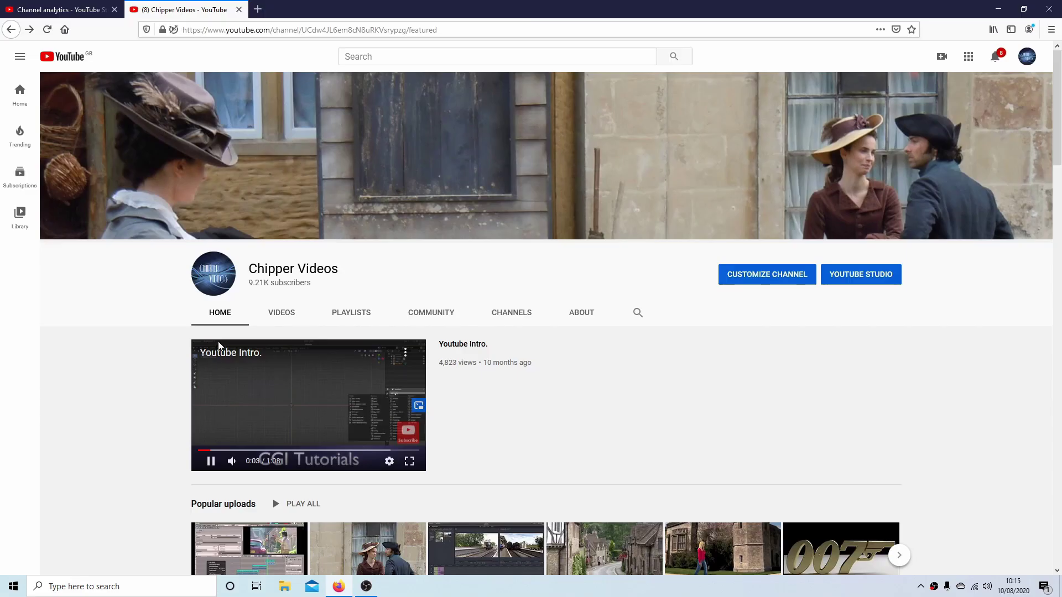
Open the channel's PLAYLISTS tab and scroll down through its created playlists
click(358, 314)
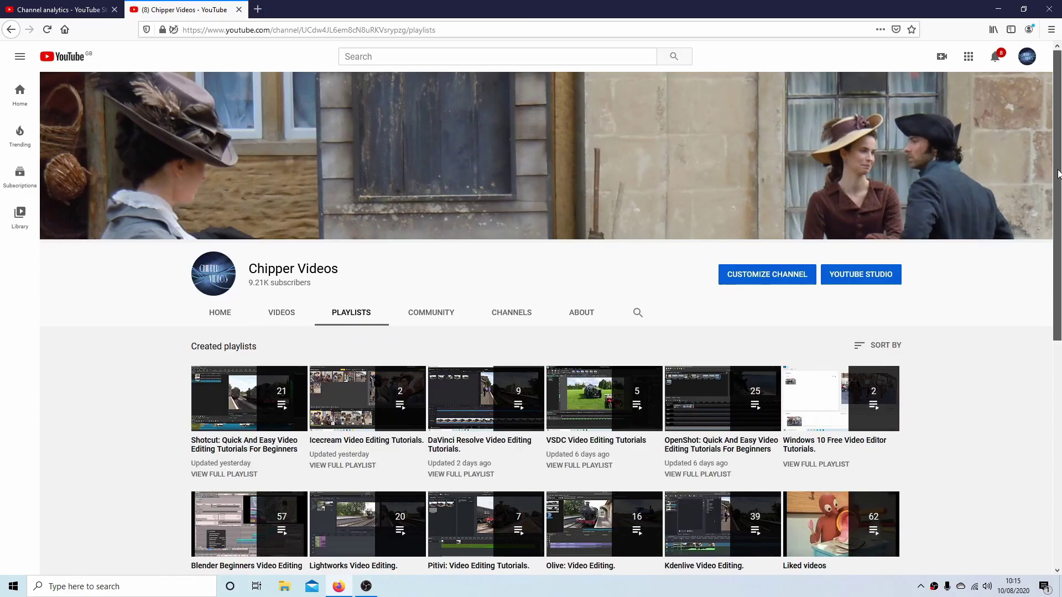
drag(1058, 179, 1058, 221)
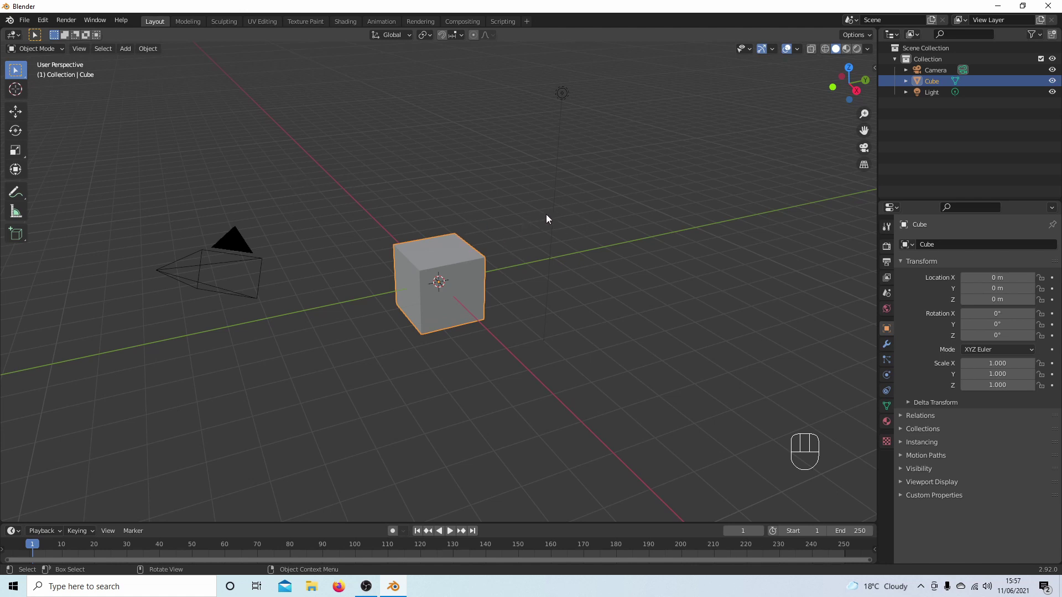
Zoom in on the cube in front view, enter Edit Mode and select all its geometry
key(KP_1)
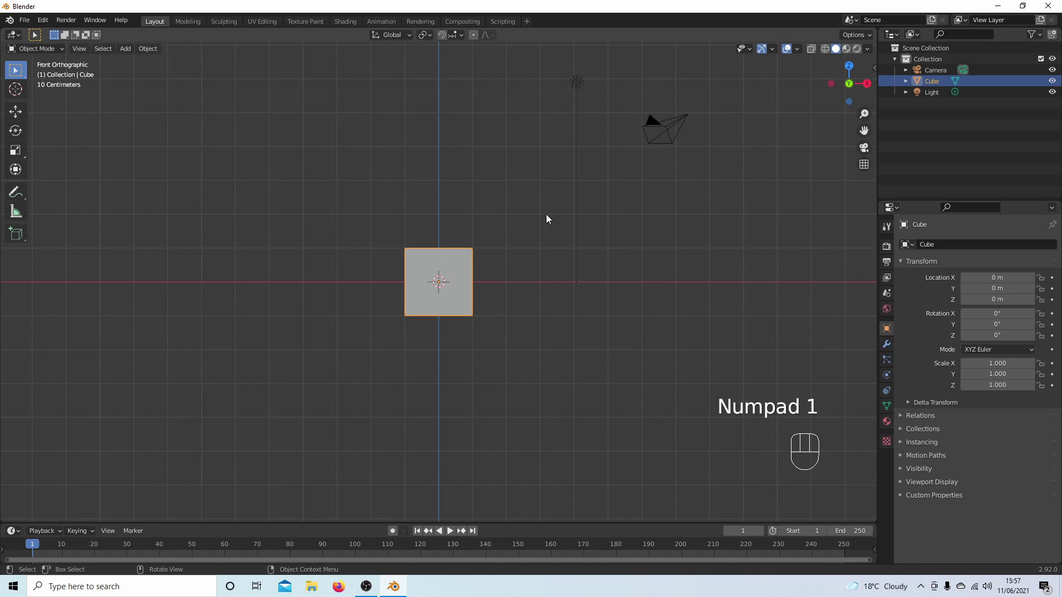
scroll(546, 218, up, 5)
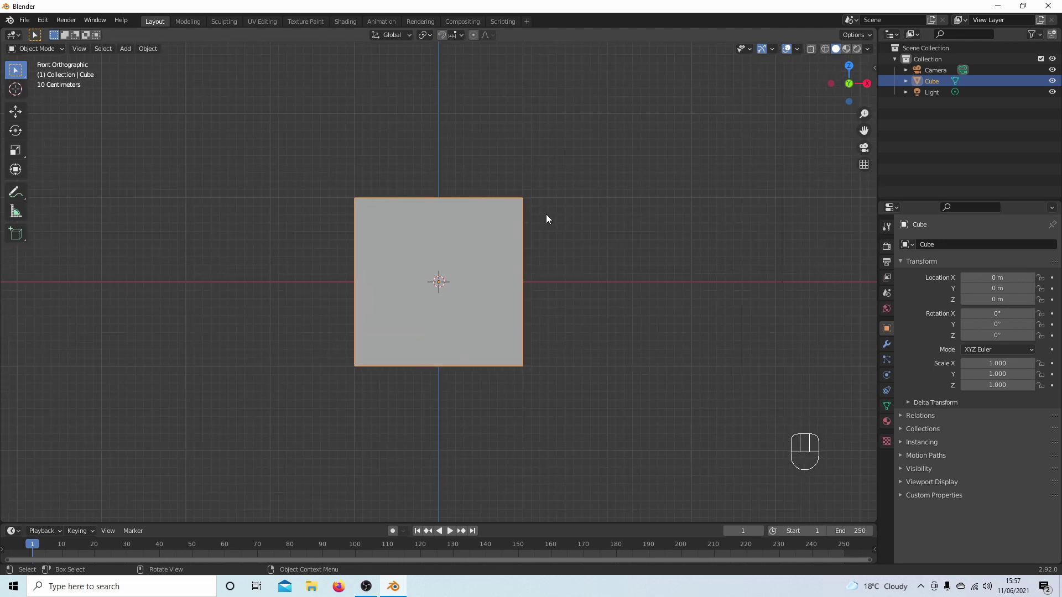
key(Tab)
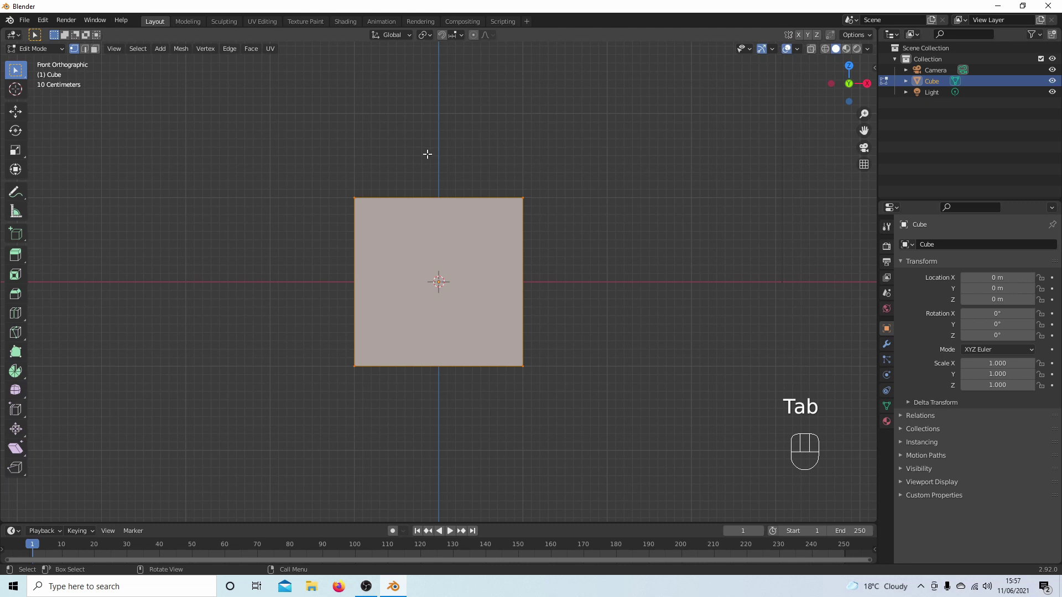
key(a)
middle_drag(229, 122, 271, 169)
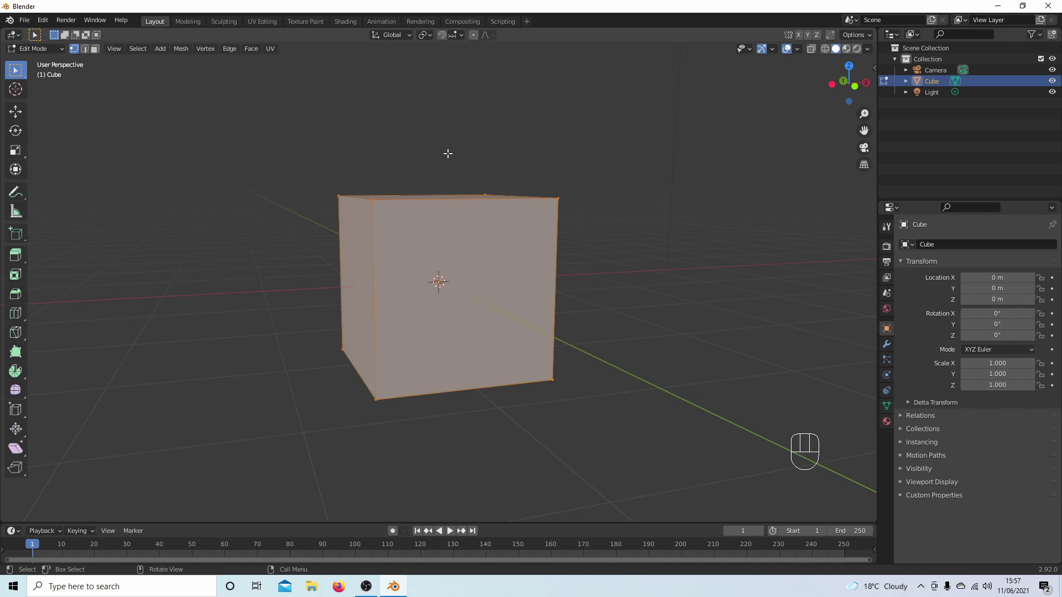
From the front view, move the cube's mesh 1 m along X
key(KP_1)
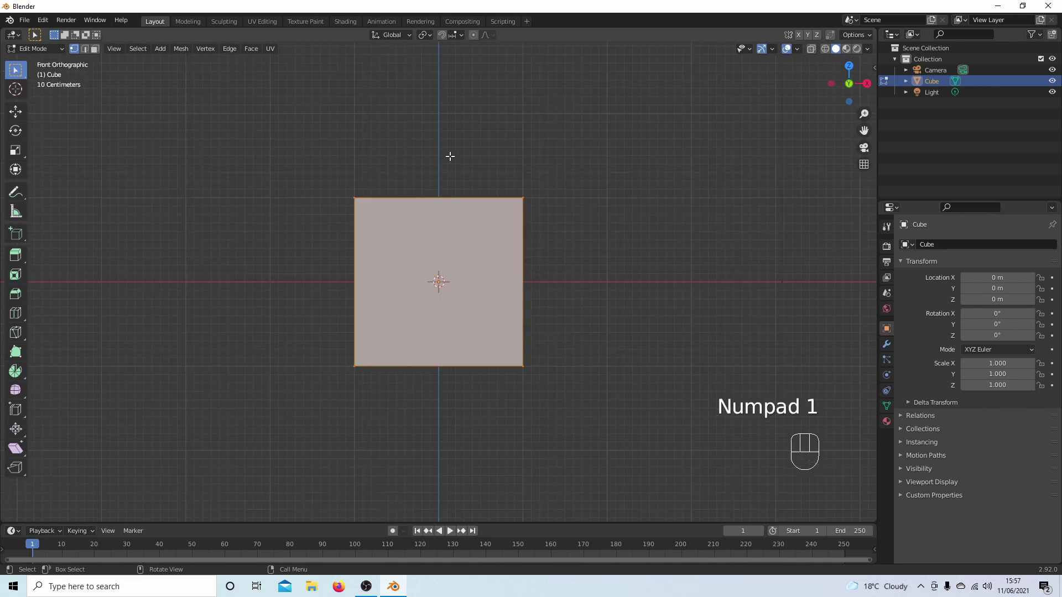
scroll(462, 155, up, 2)
scroll(462, 154, down, 2)
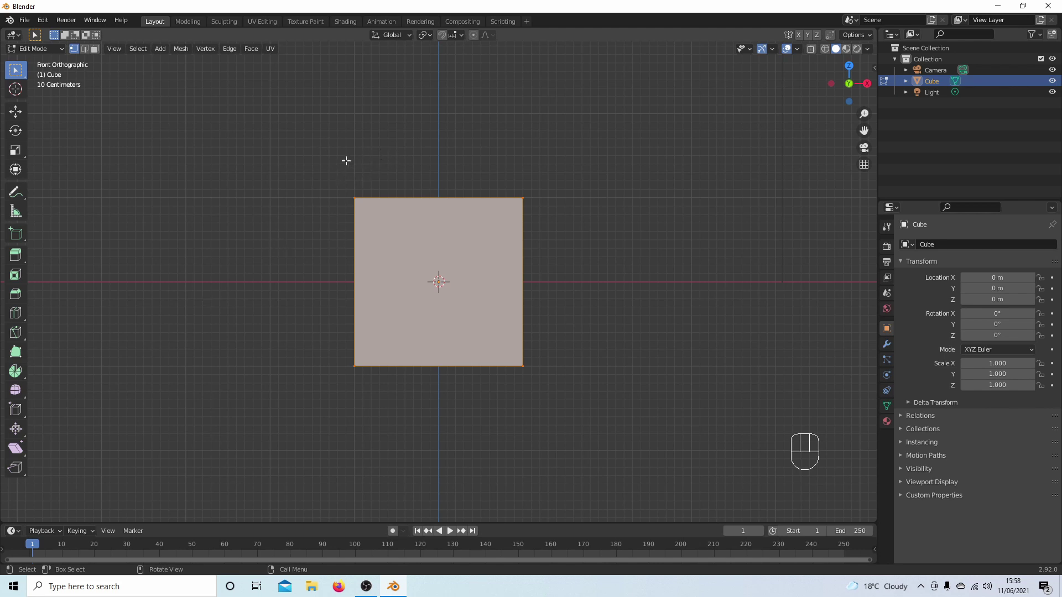
key(g)
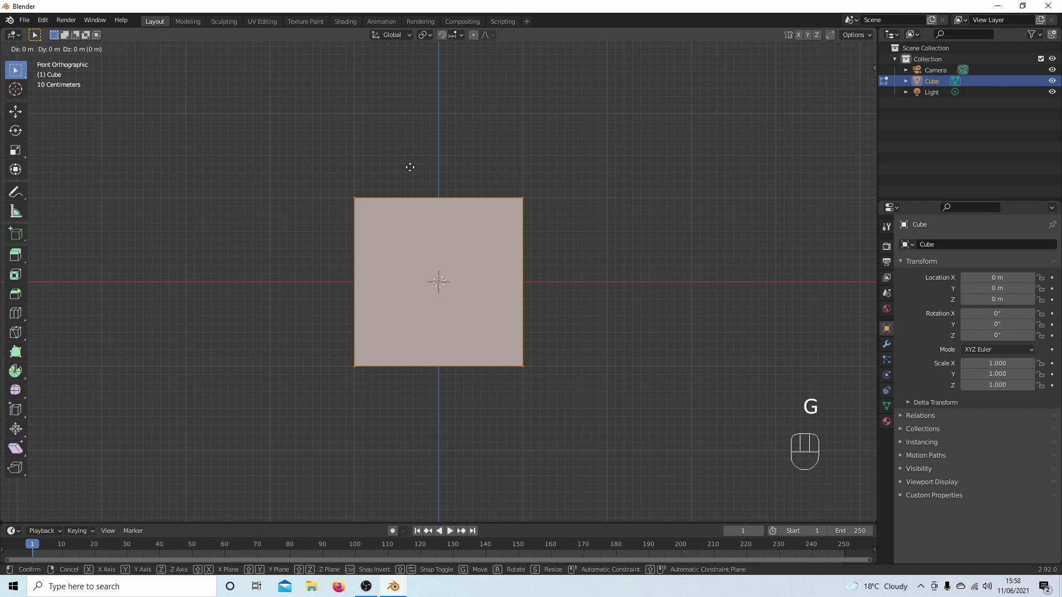
text(x)
text(1)
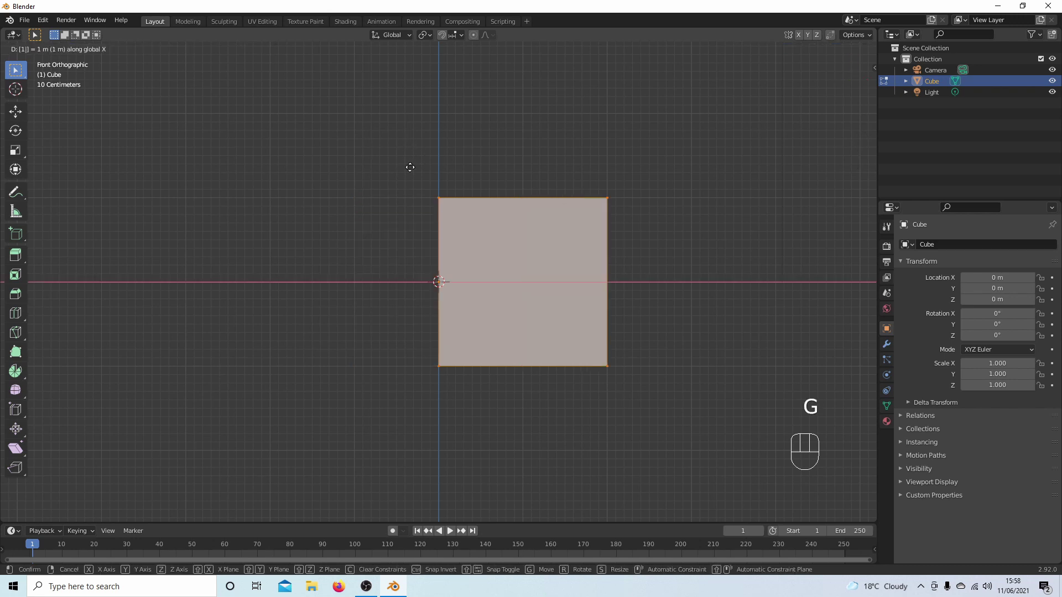
key(Return)
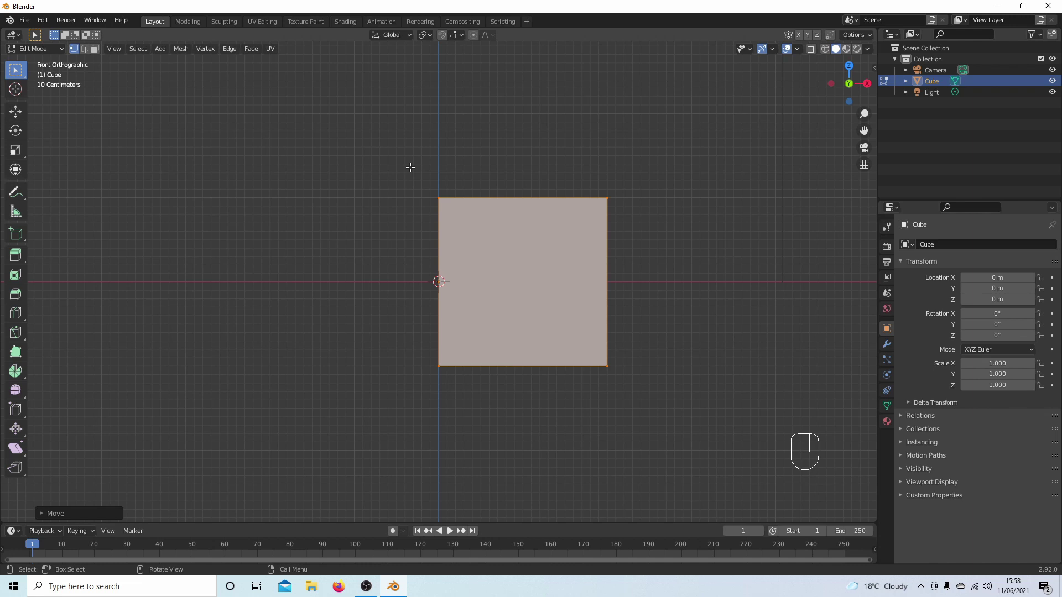
Lower the mesh 2 m along Z in two separate -1 m moves
key(g)
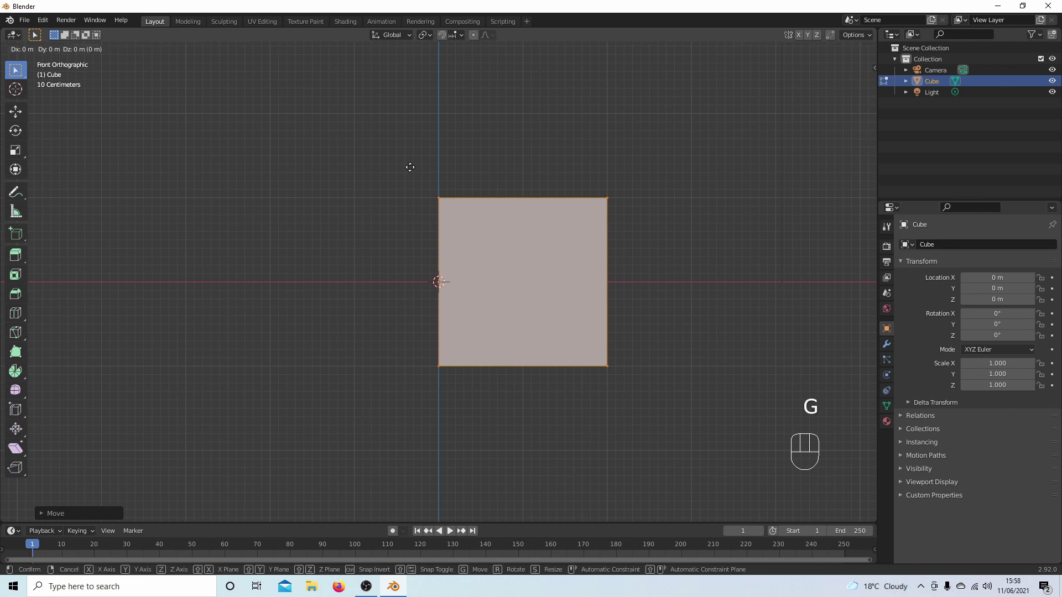
key(z)
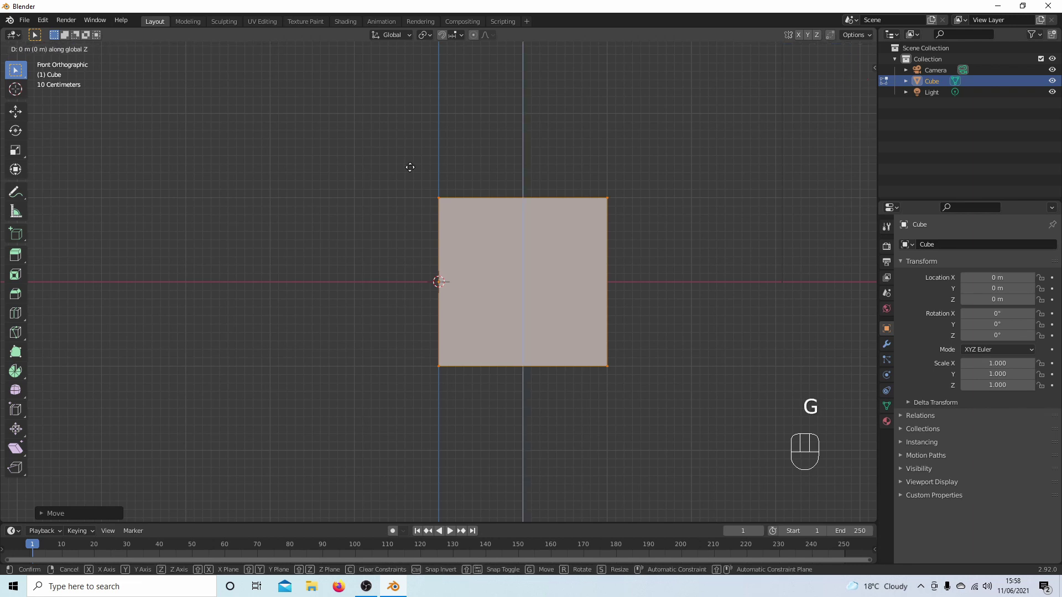
text(-1)
key(Return)
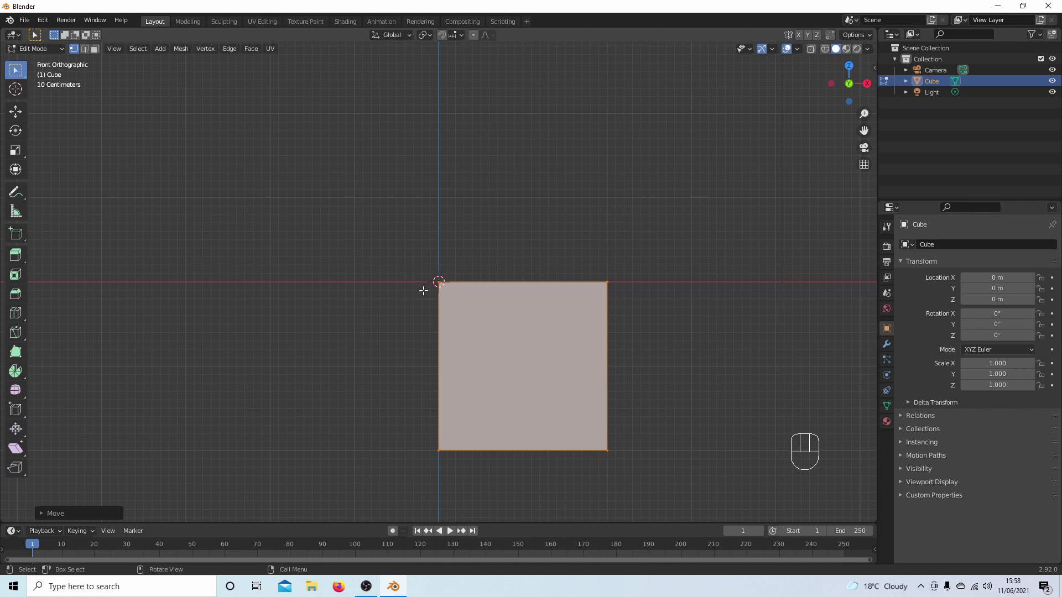
middle_drag(404, 330, 421, 334)
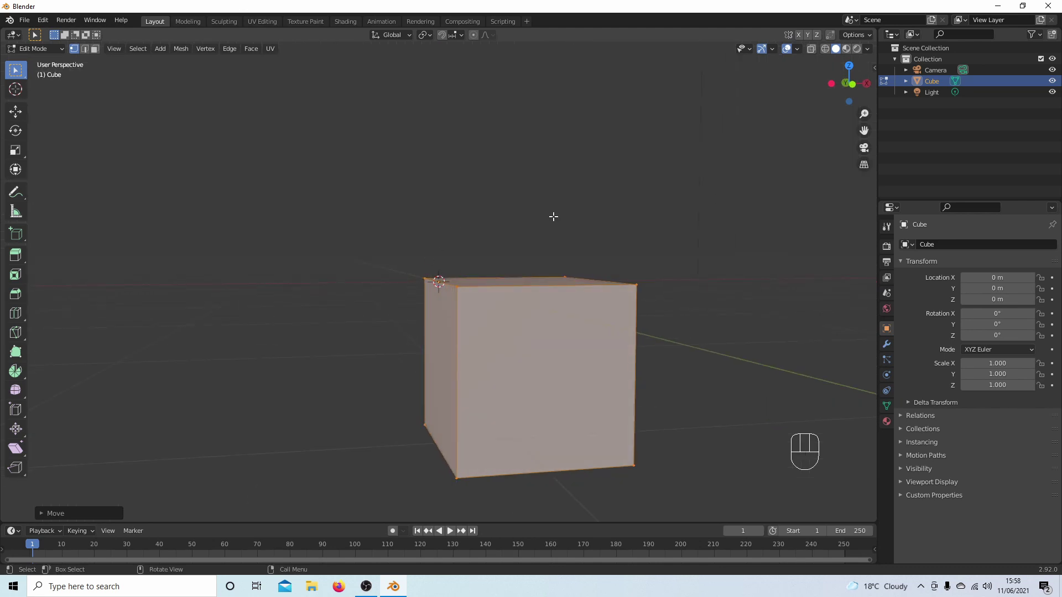
key(KP_1)
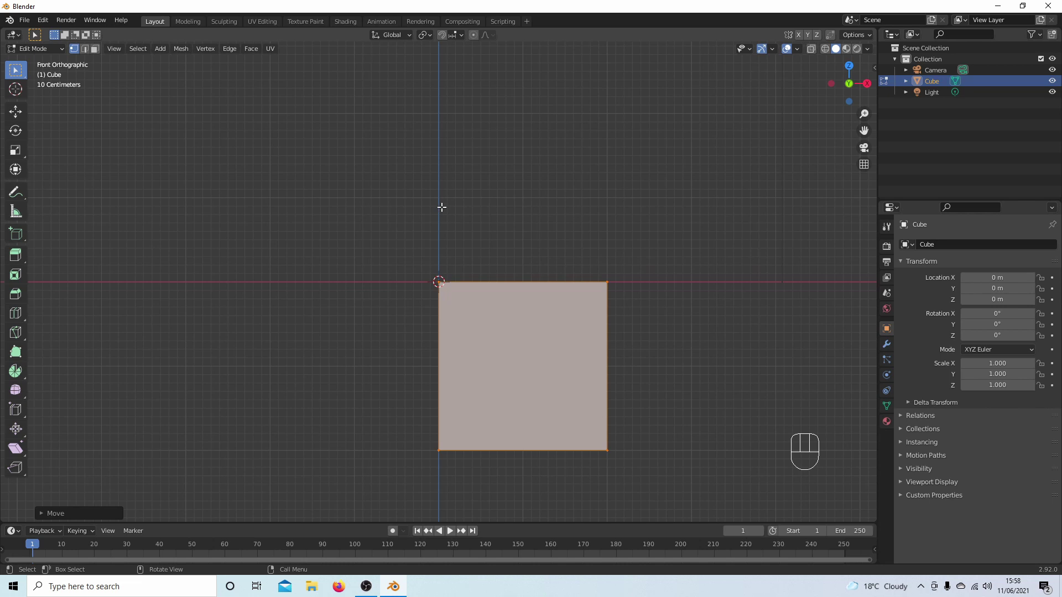
key(g)
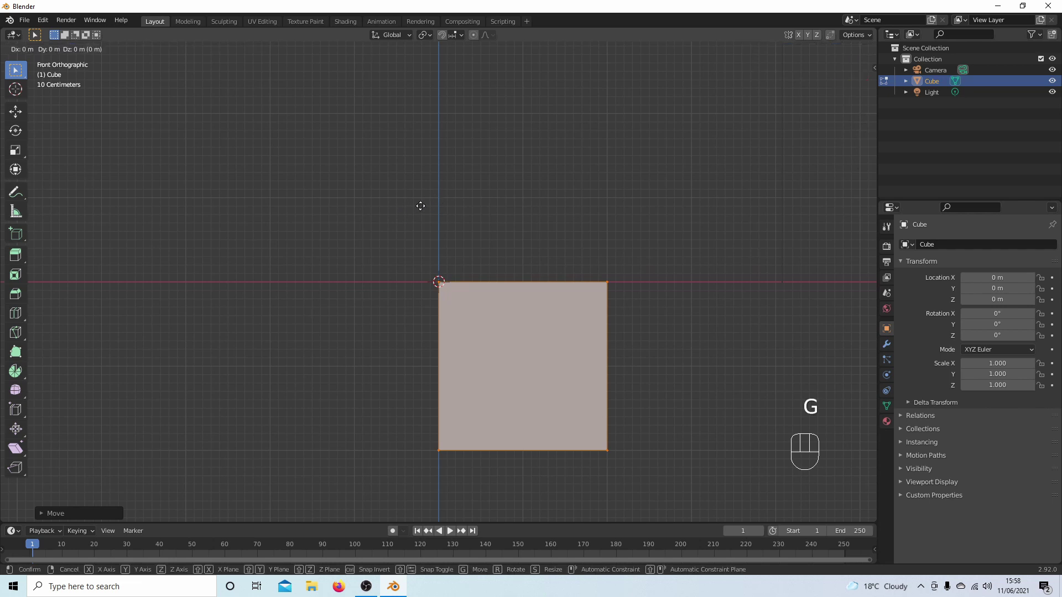
text(z)
text(-1)
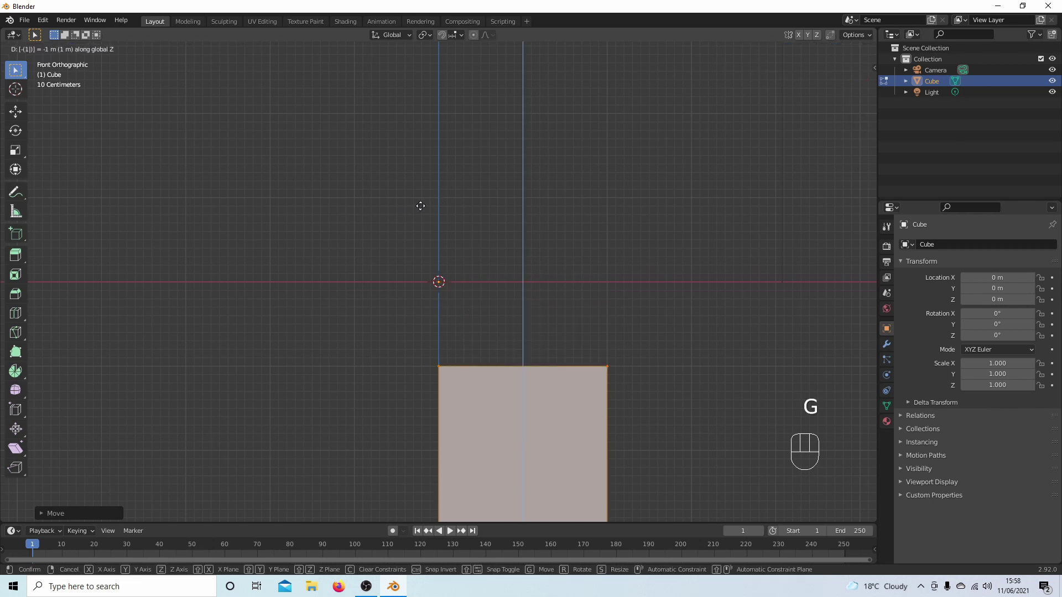
key(Return)
Set the Spin tool's axis to Y, then return to Select Box
scroll(441, 192, down, 2)
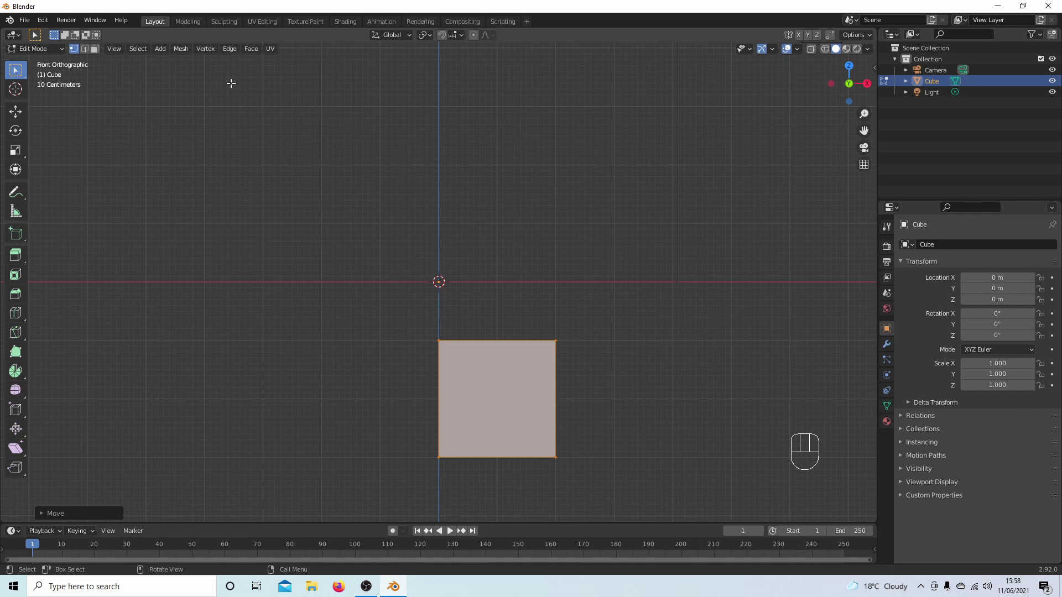
click(19, 374)
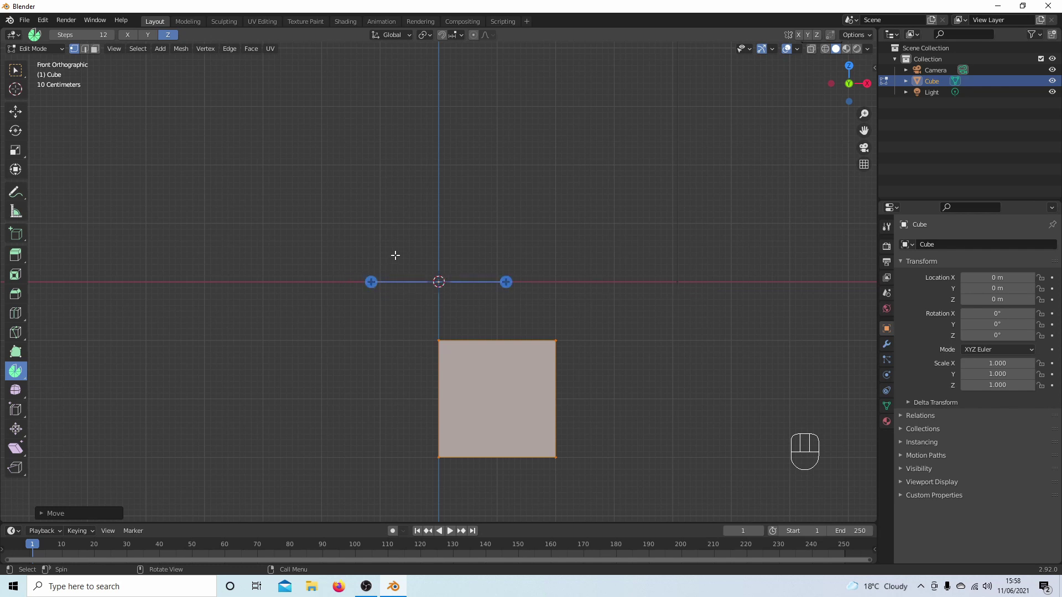
click(147, 35)
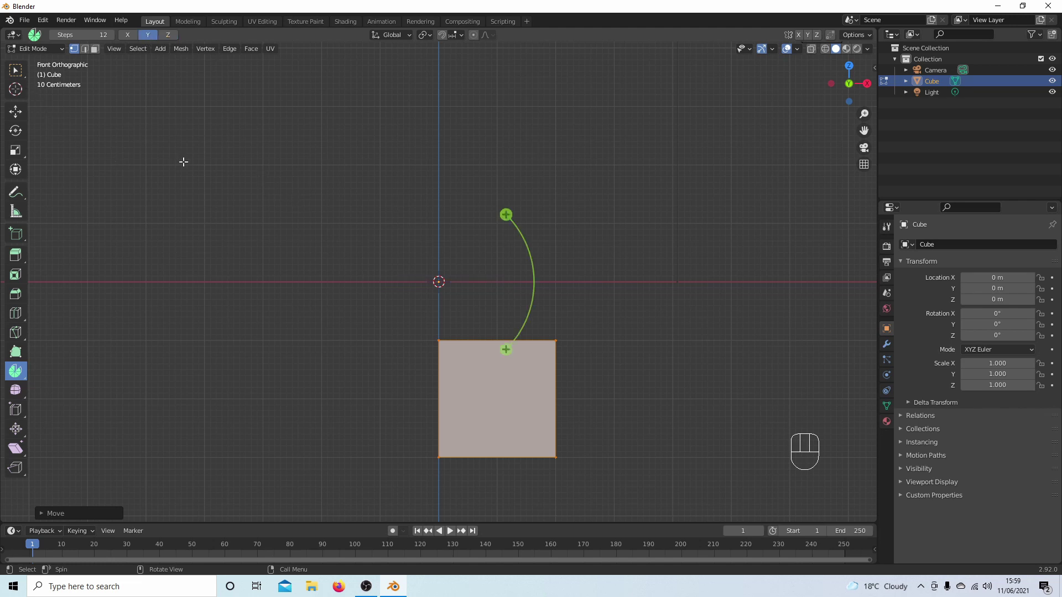
click(16, 70)
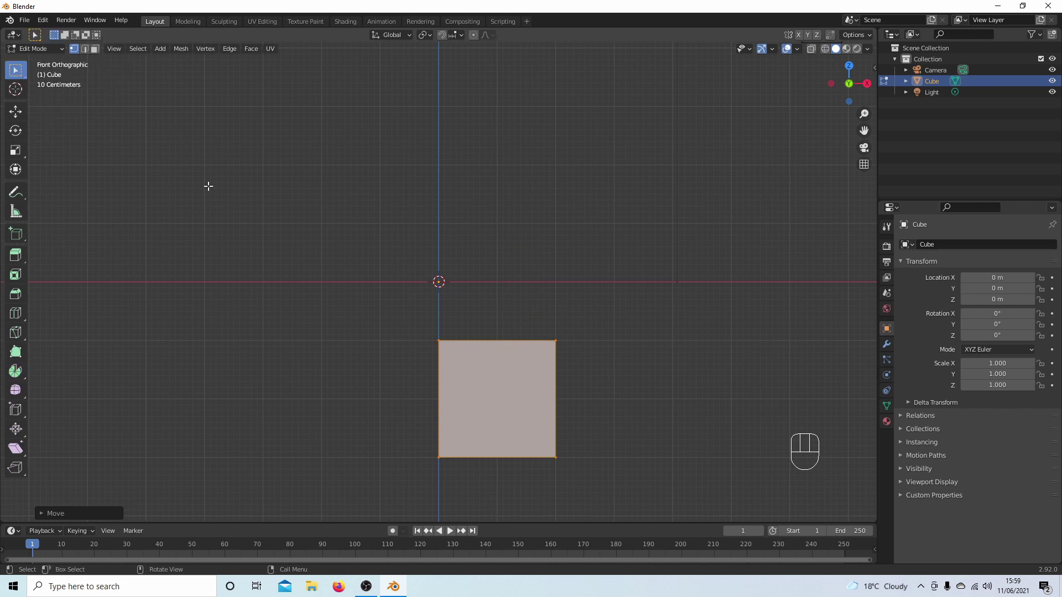
Switch to Face select mode and clear the cube's selection
middle_drag(207, 185, 226, 204)
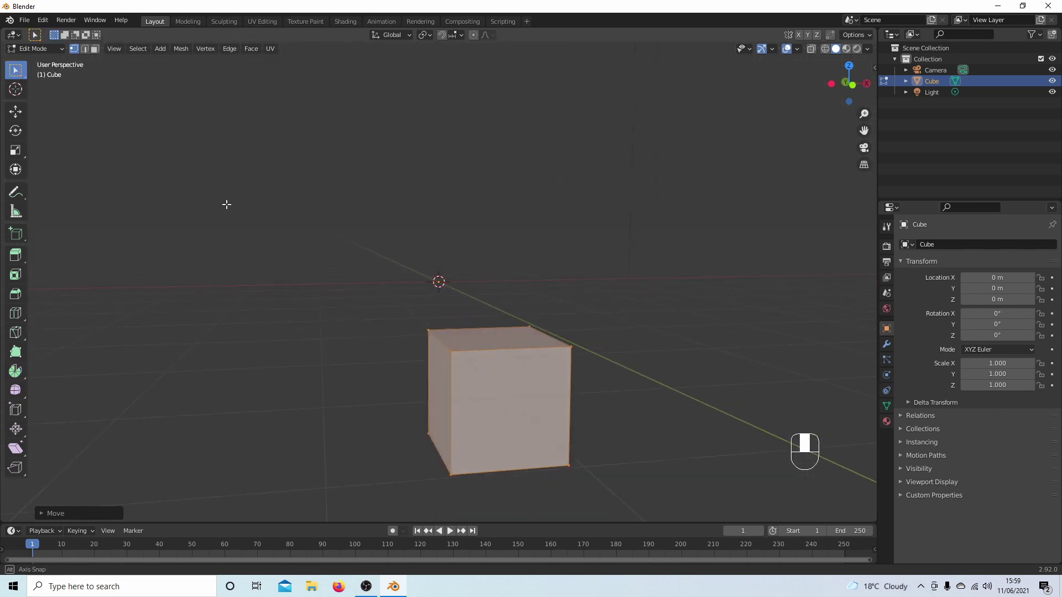
click(95, 49)
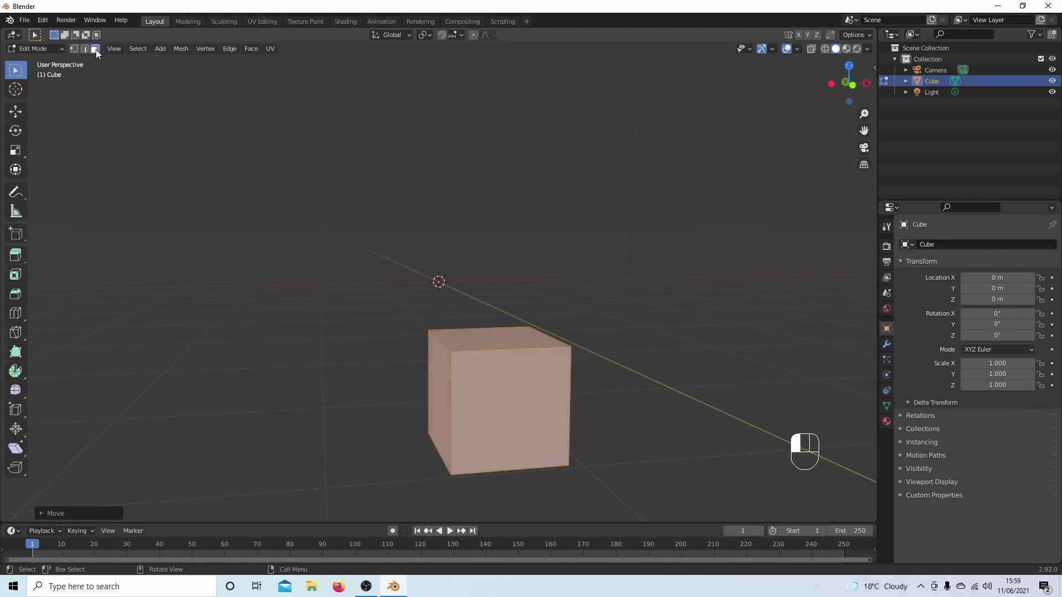
click(510, 226)
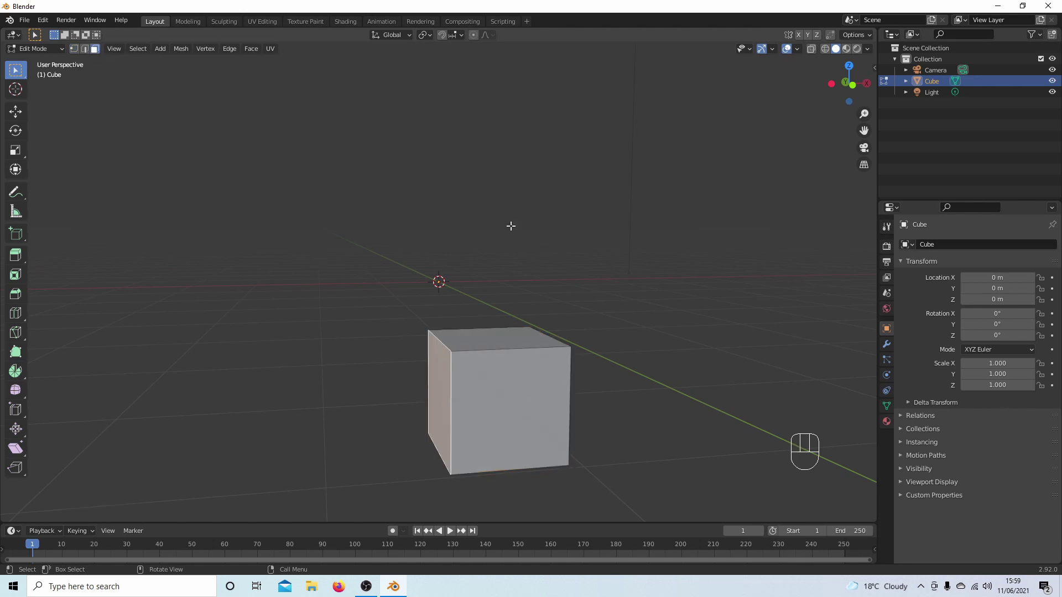
In front view, spin the cube's profile around the origin about Y in 12 steps
key(KP_1)
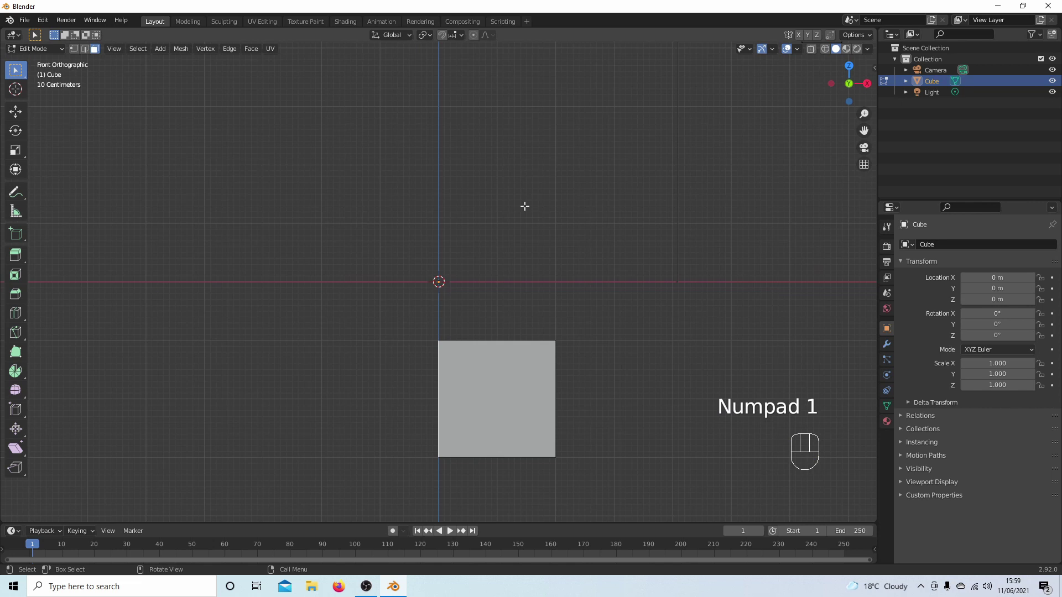
click(15, 372)
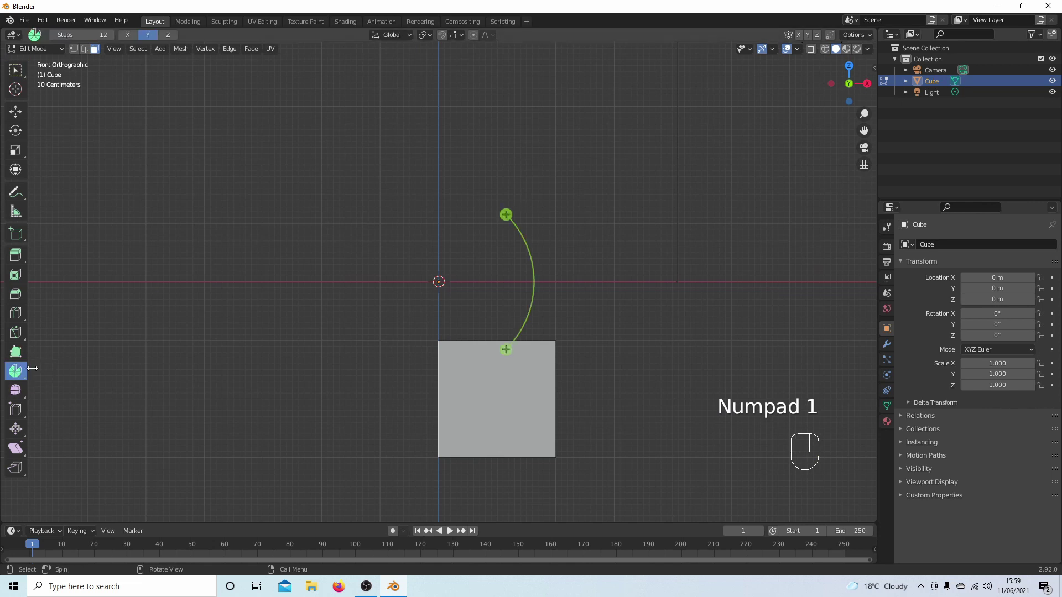
middle_drag(440, 197, 436, 184)
key(KP_1)
shift+middle_drag(467, 218, 456, 171)
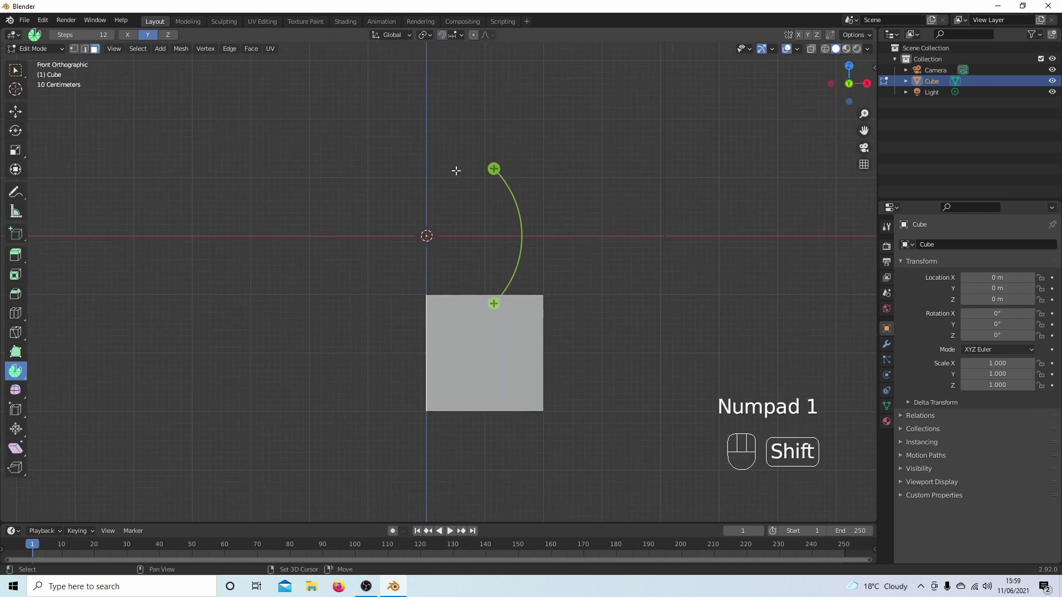
click(493, 168)
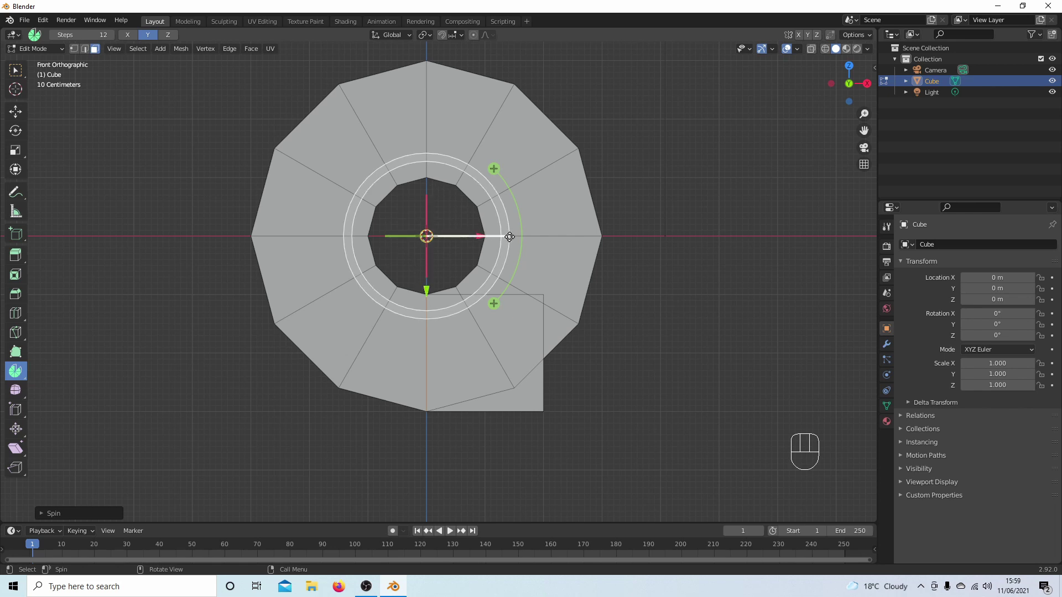
Set the spin angle to exactly -90° for a clean quarter-circle bend
drag(505, 237, 425, 300)
click(42, 512)
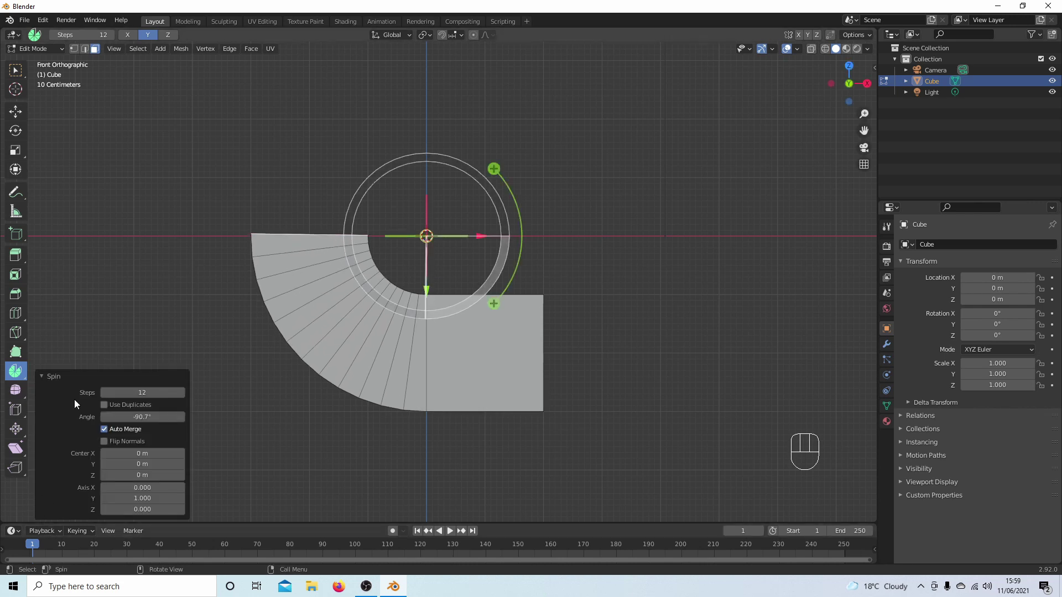
click(142, 417)
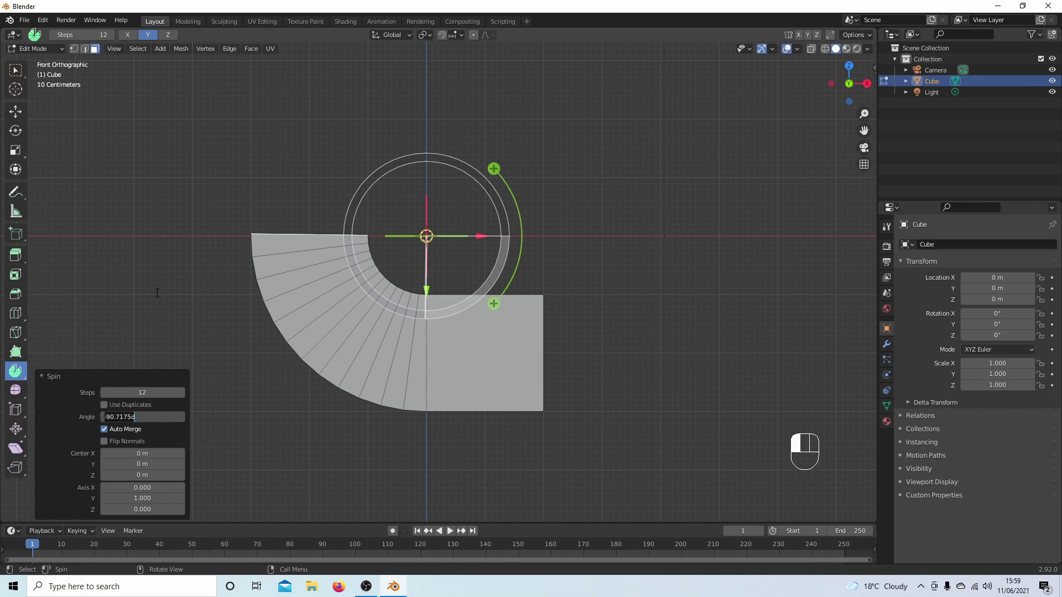
key(BackSpace)
key(Return)
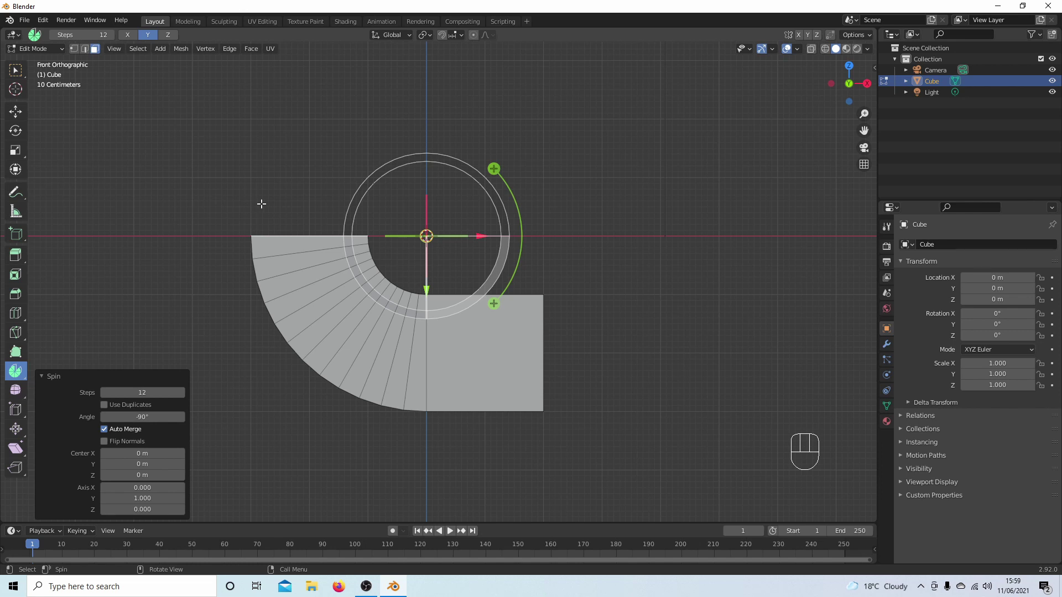
With Select Box active, extrude the bend's end face 2 m straight up
click(16, 72)
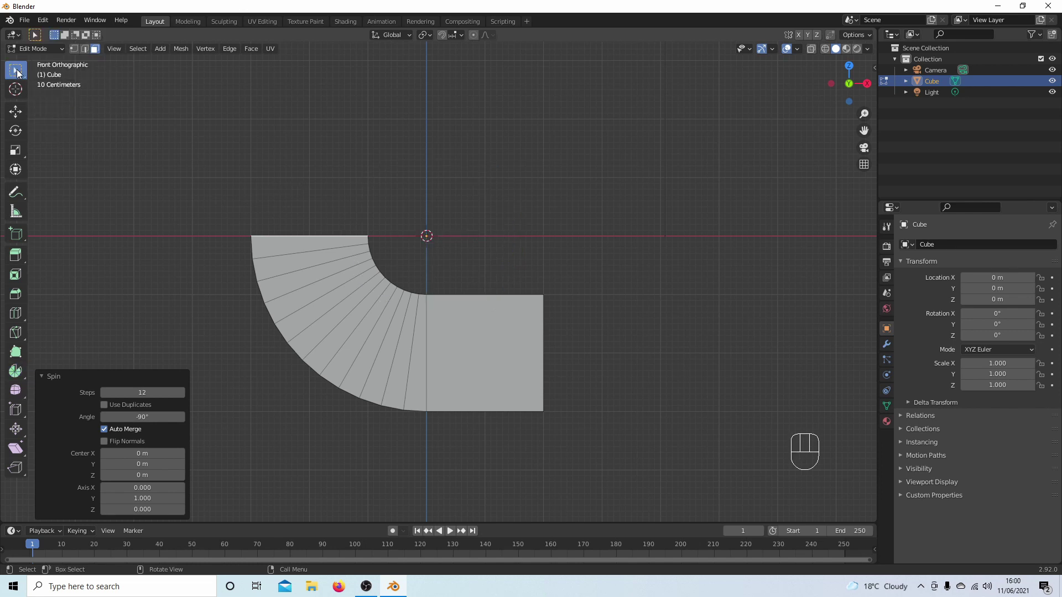
scroll(275, 191, down, 1)
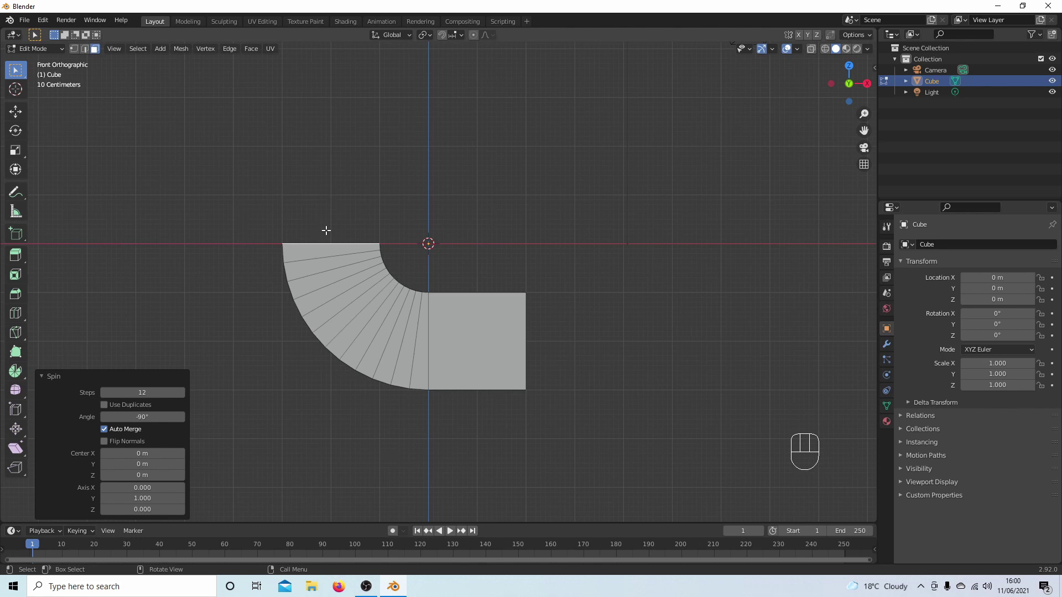
scroll(323, 189, up, 1)
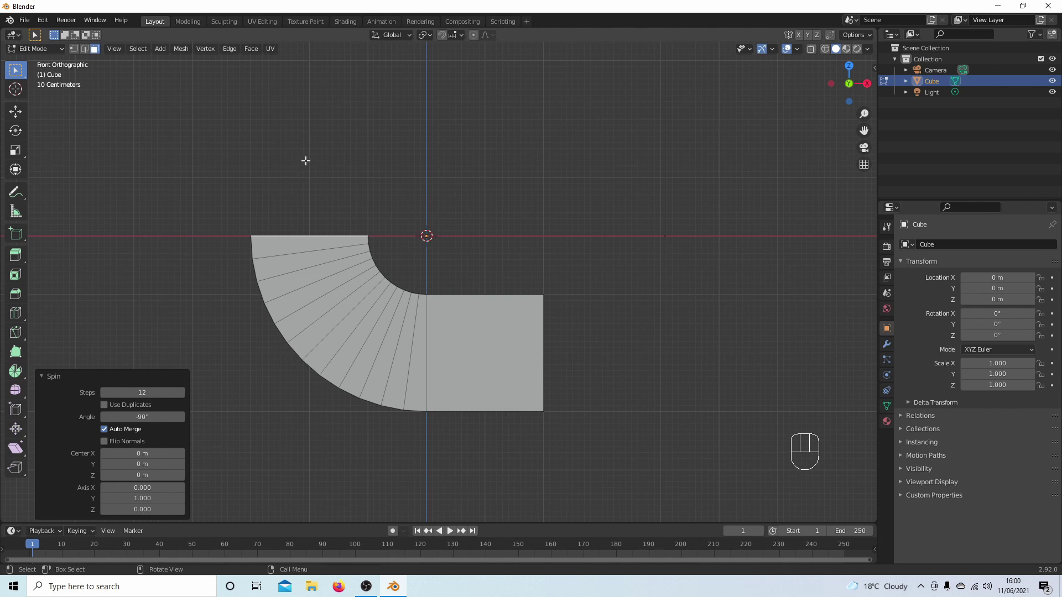
key(e)
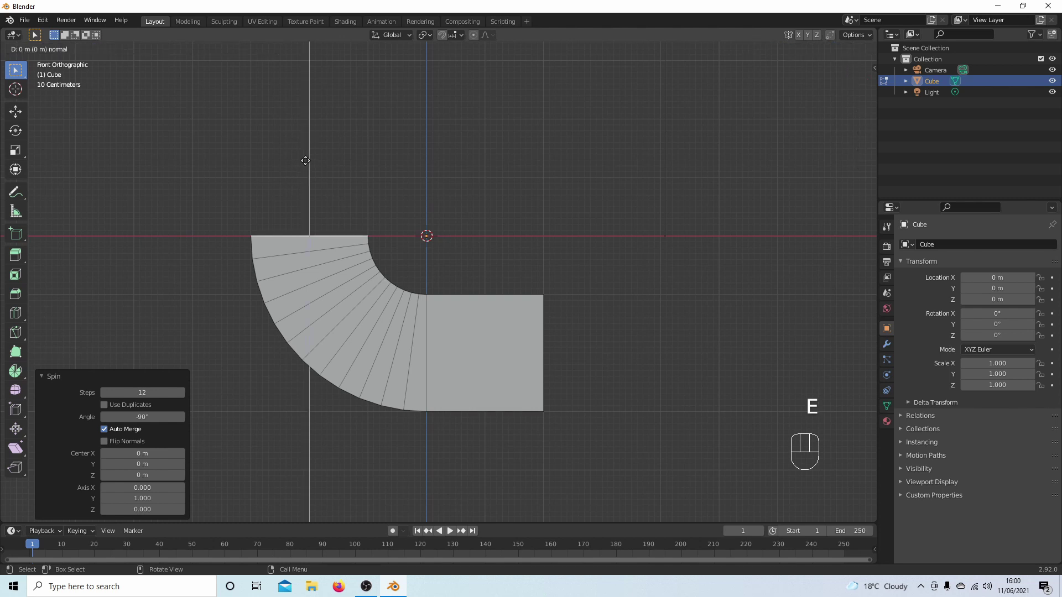
key(2)
key(Return)
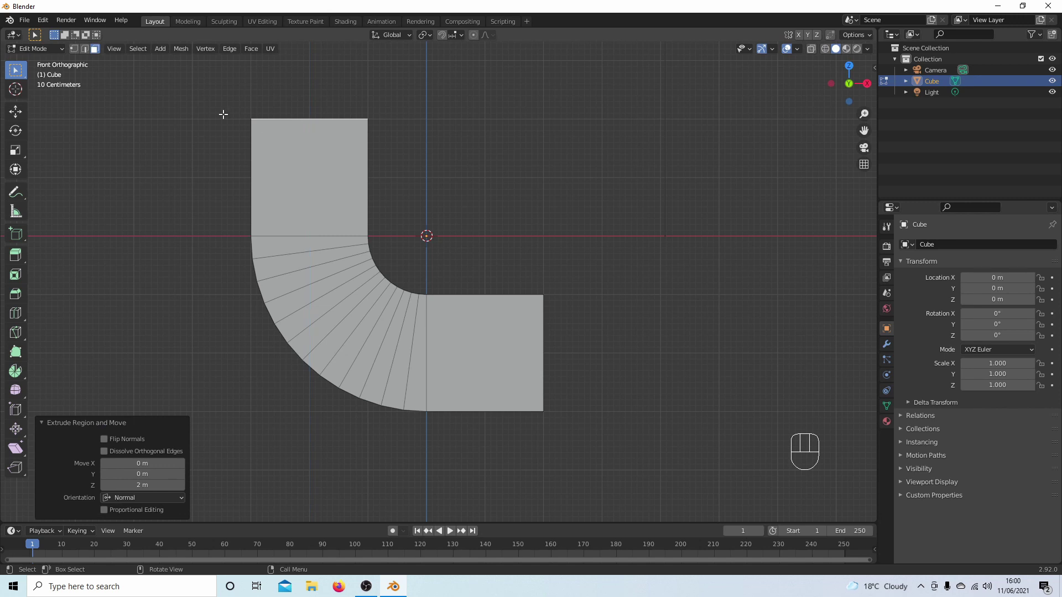
scroll(189, 90, down, 1)
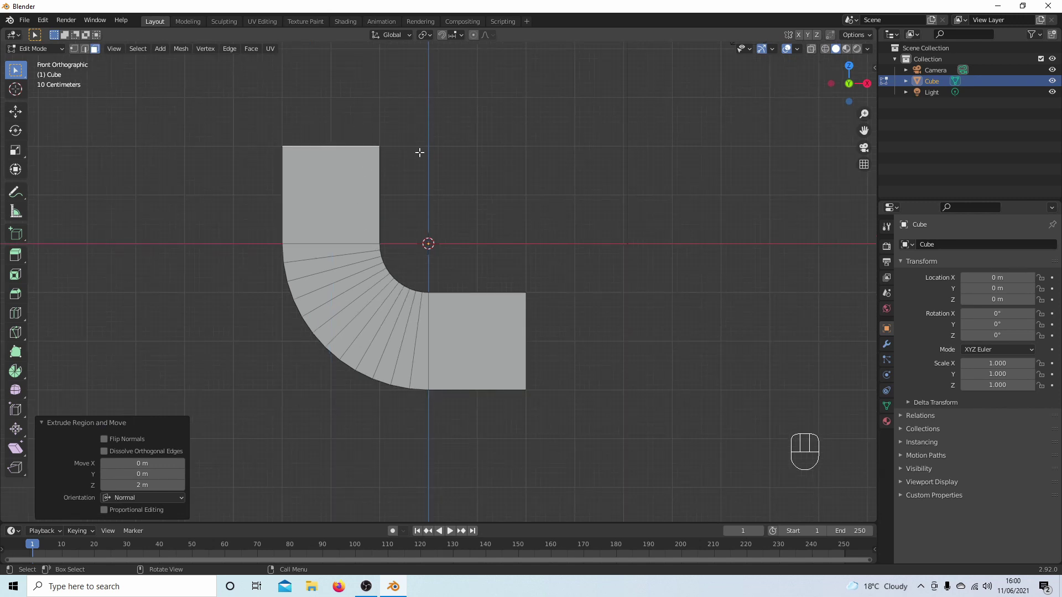
In Edge select mode, select the upright section's top-left edge and return to front view
shift+middle_drag(409, 151, 503, 235)
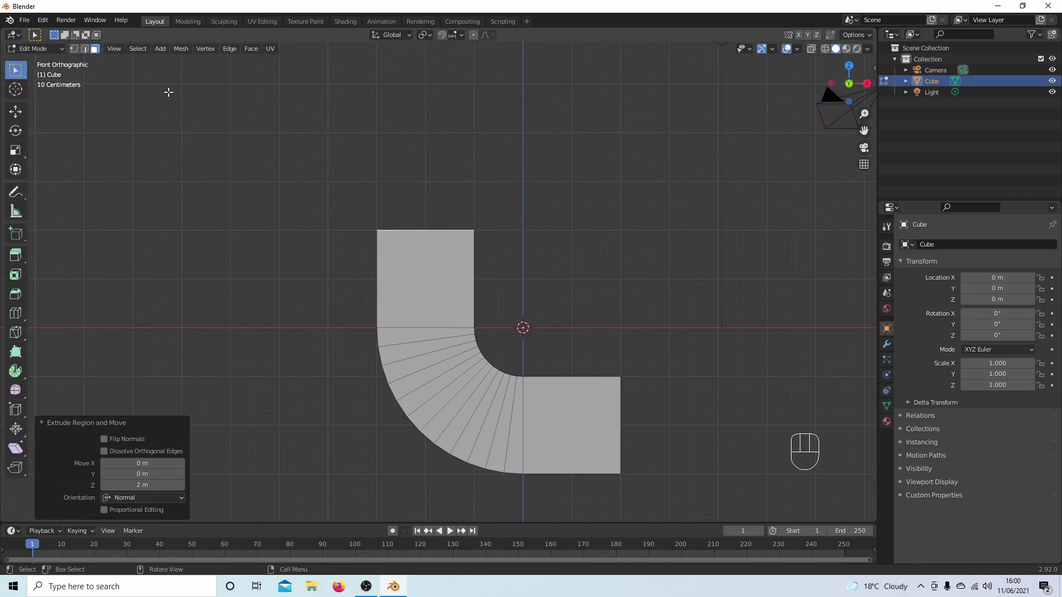
click(84, 49)
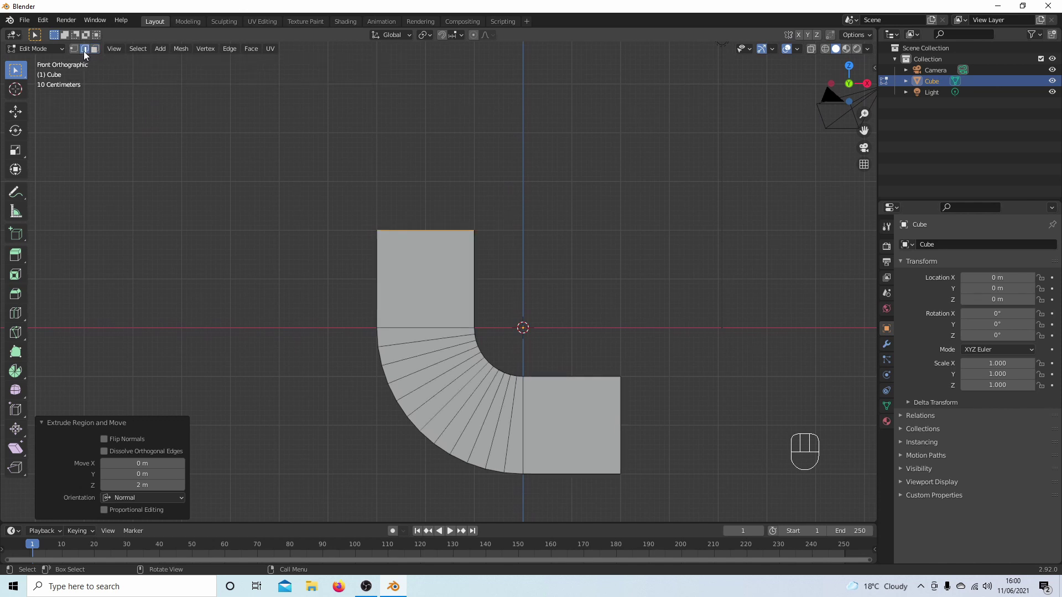
middle_drag(222, 195, 261, 216)
click(382, 243)
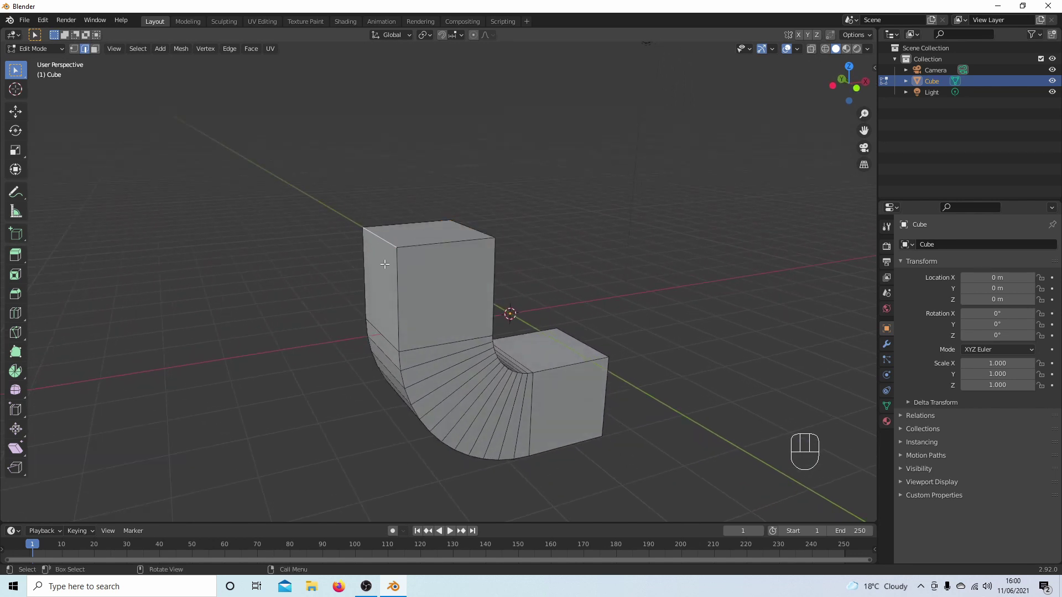
scroll(381, 257, up, 3)
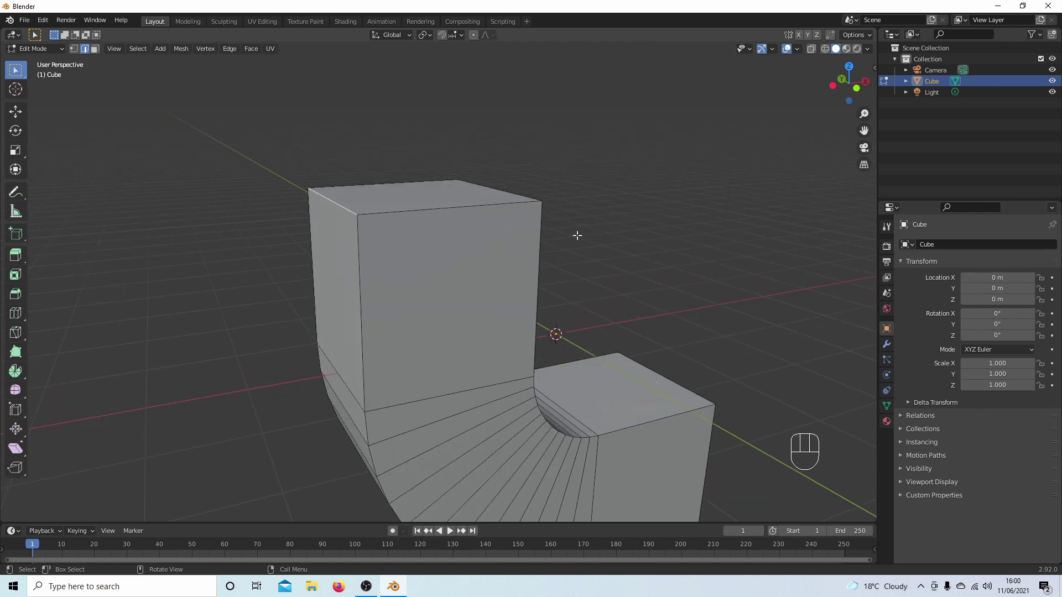
key(KP_1)
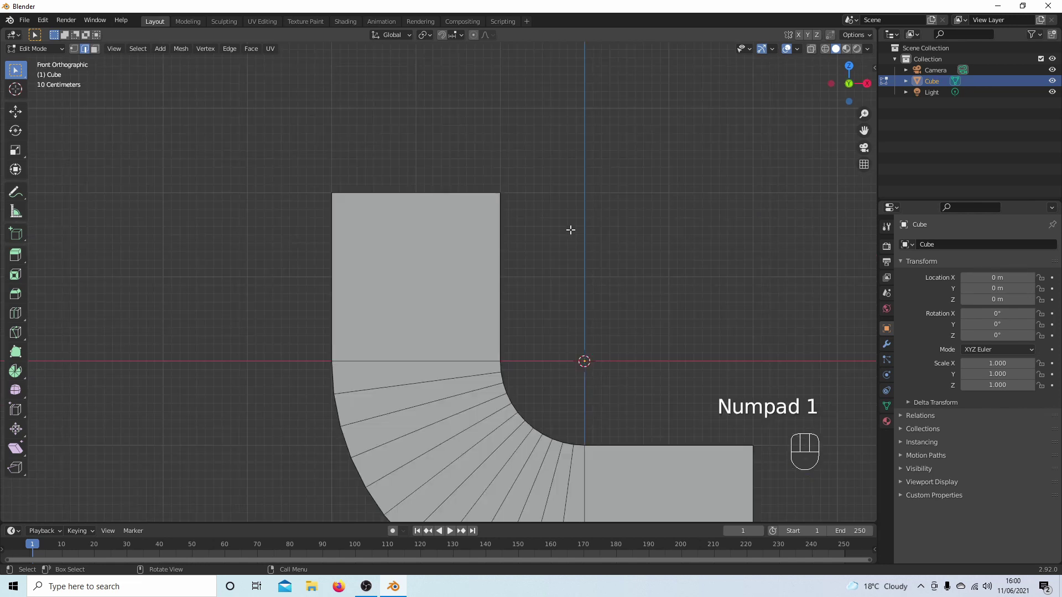
scroll(553, 224, down, 2)
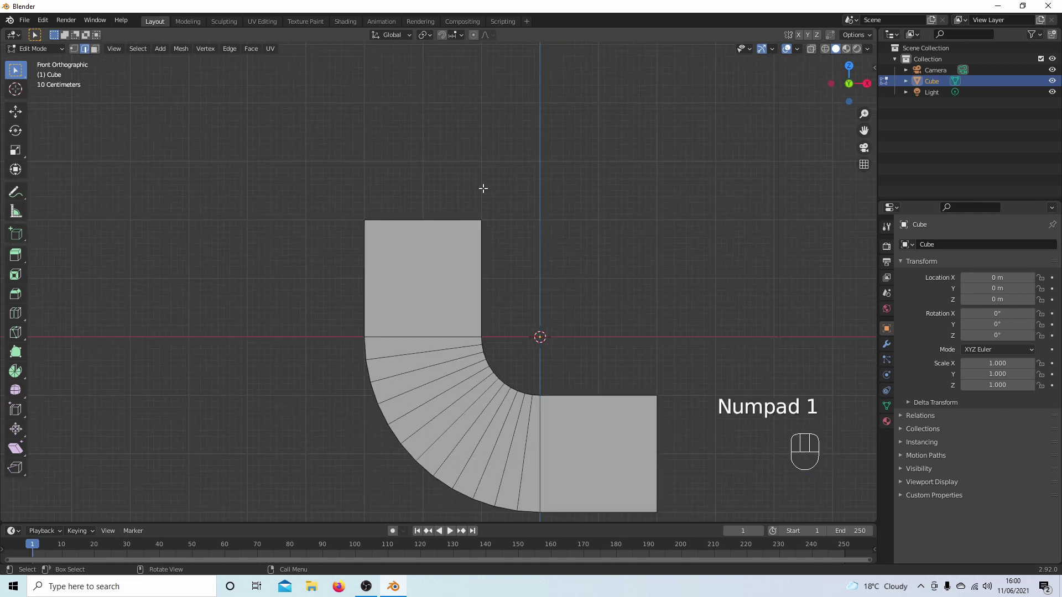
key(shift)
Snap the 3D cursor to the selected edge, select all and move 1 m along X
key(shift+s)
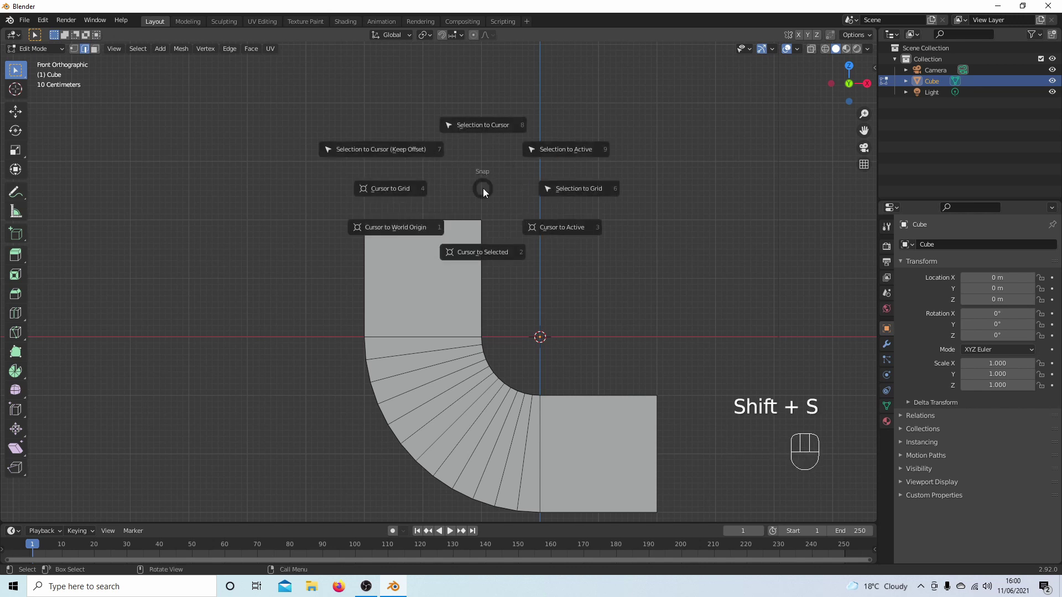
click(484, 252)
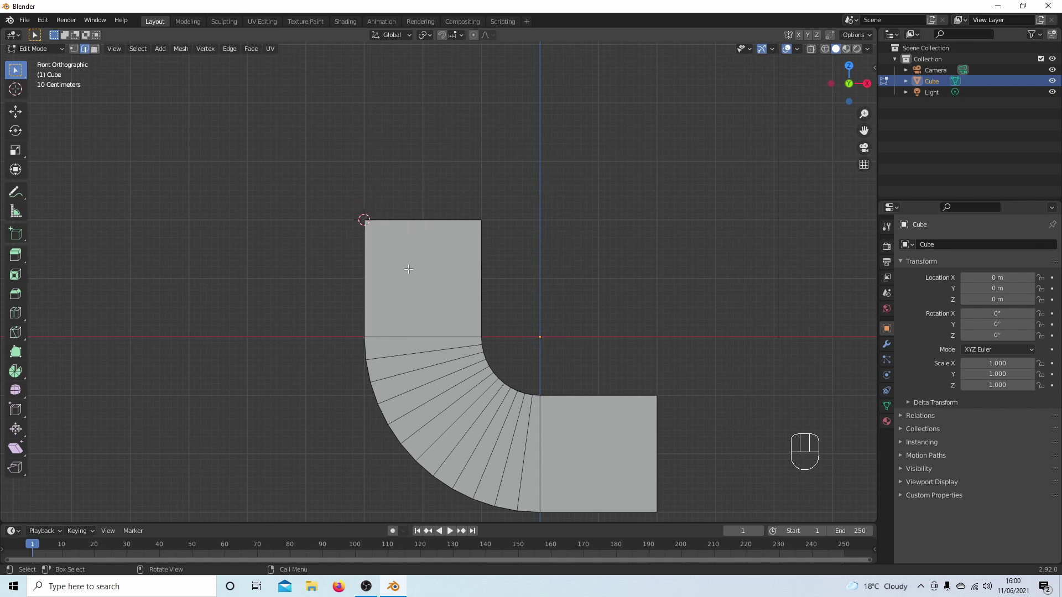
key(a)
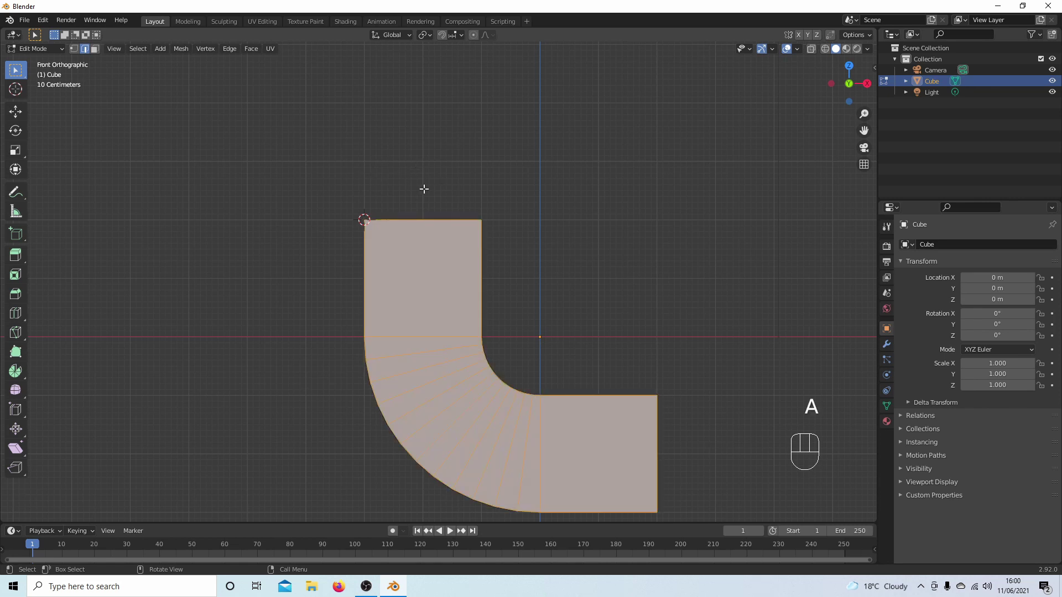
text(gx)
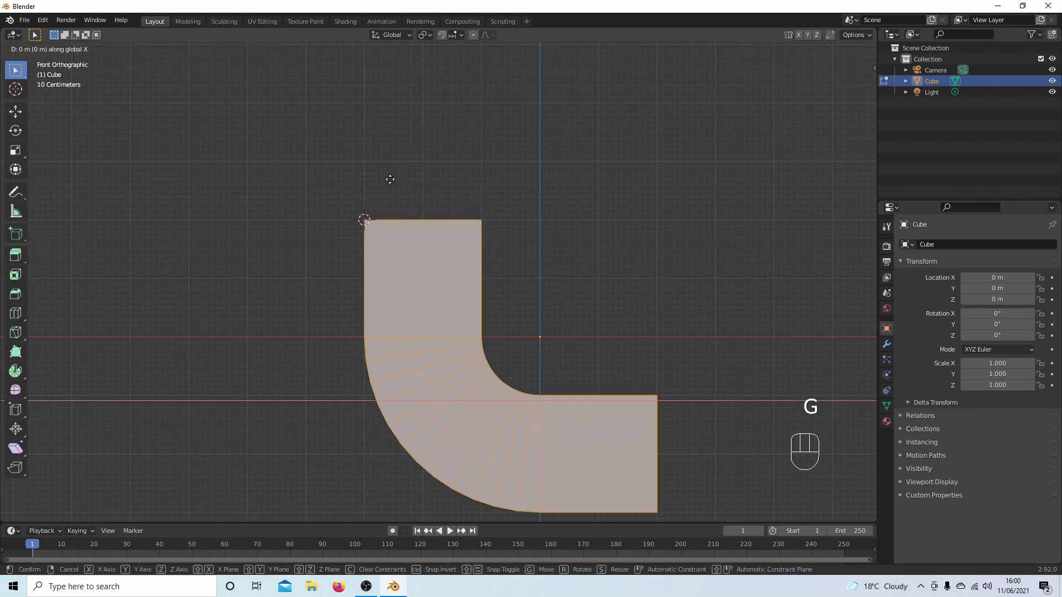
text(1)
Confirm the 1 m X move, select the upright section's top face and choose the Spin tool
key(Return)
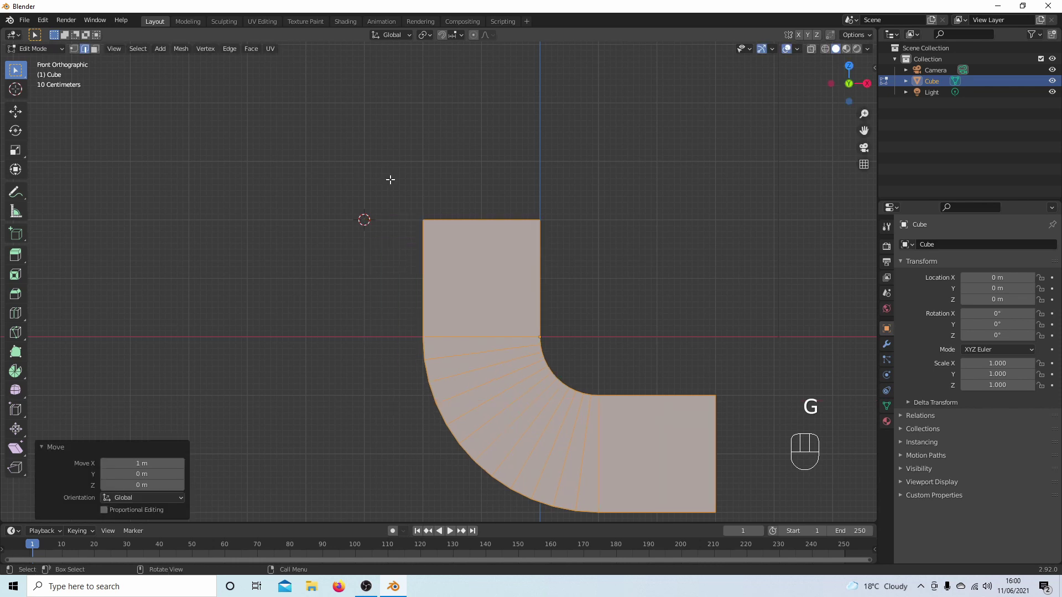
click(94, 48)
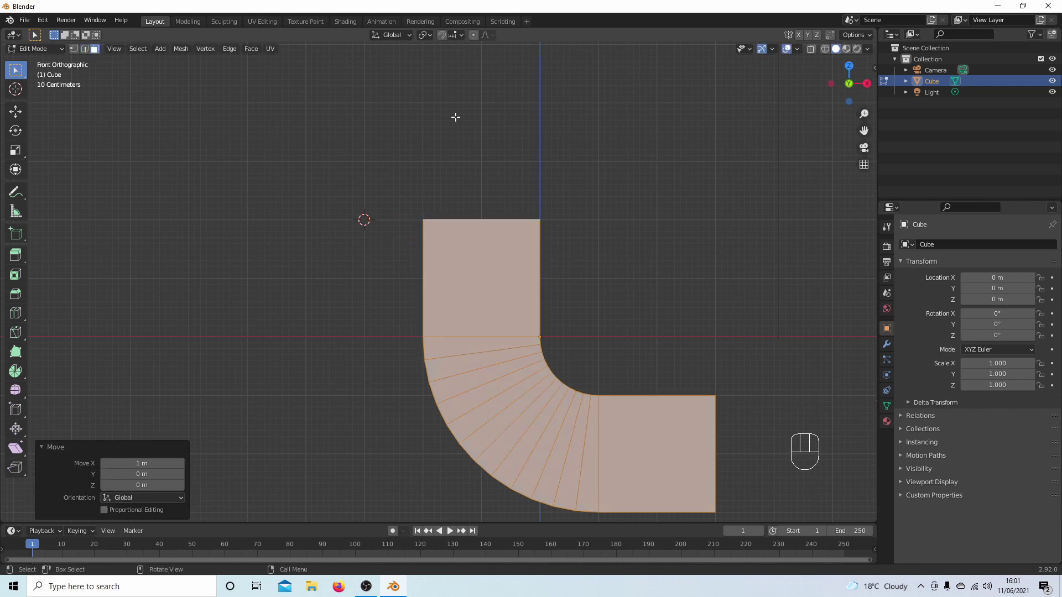
middle_drag(455, 117, 453, 153)
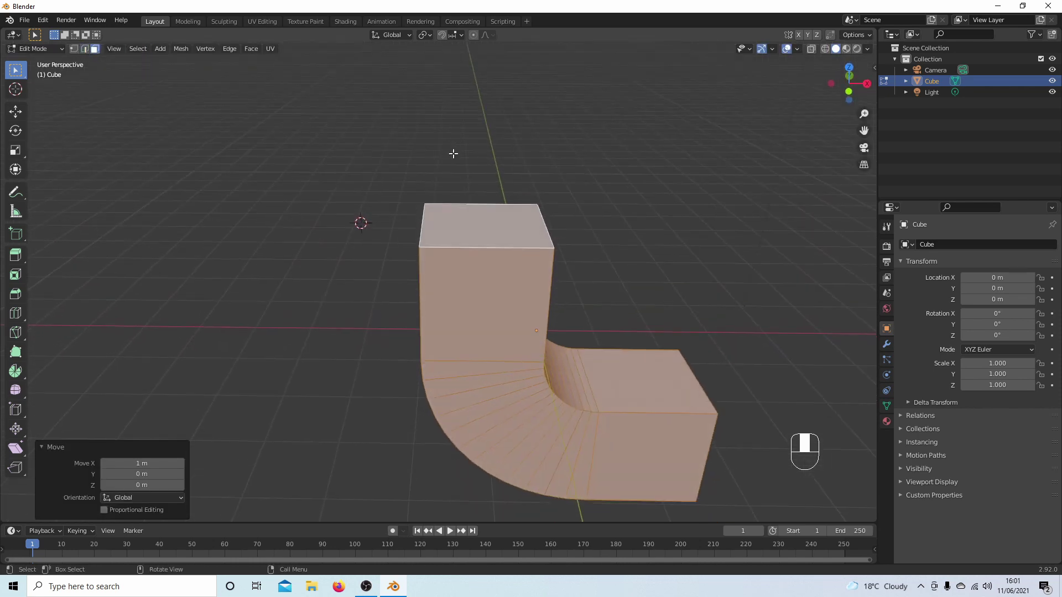
click(485, 225)
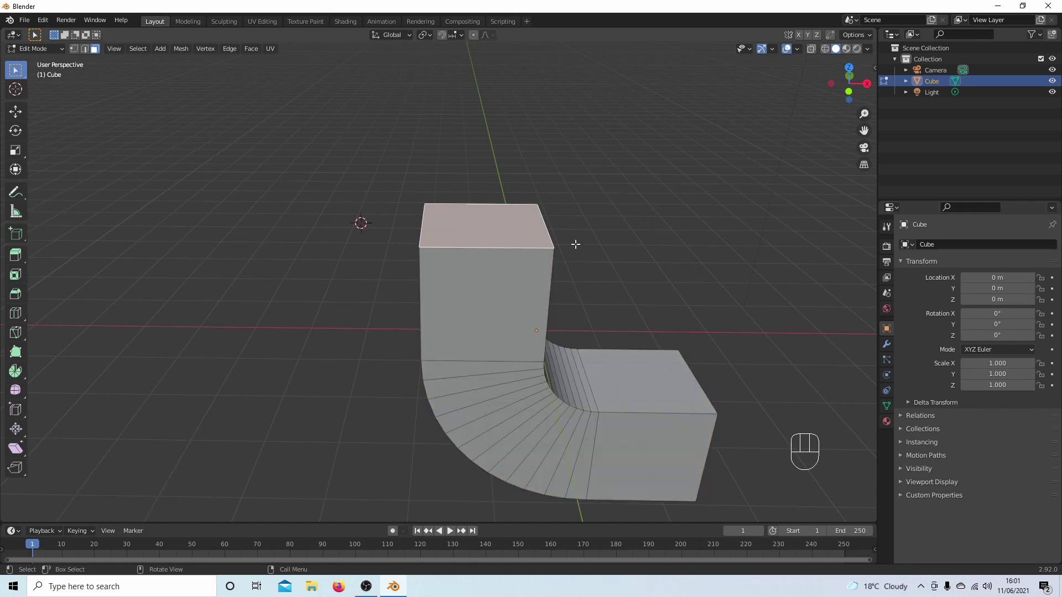
key(KP_1)
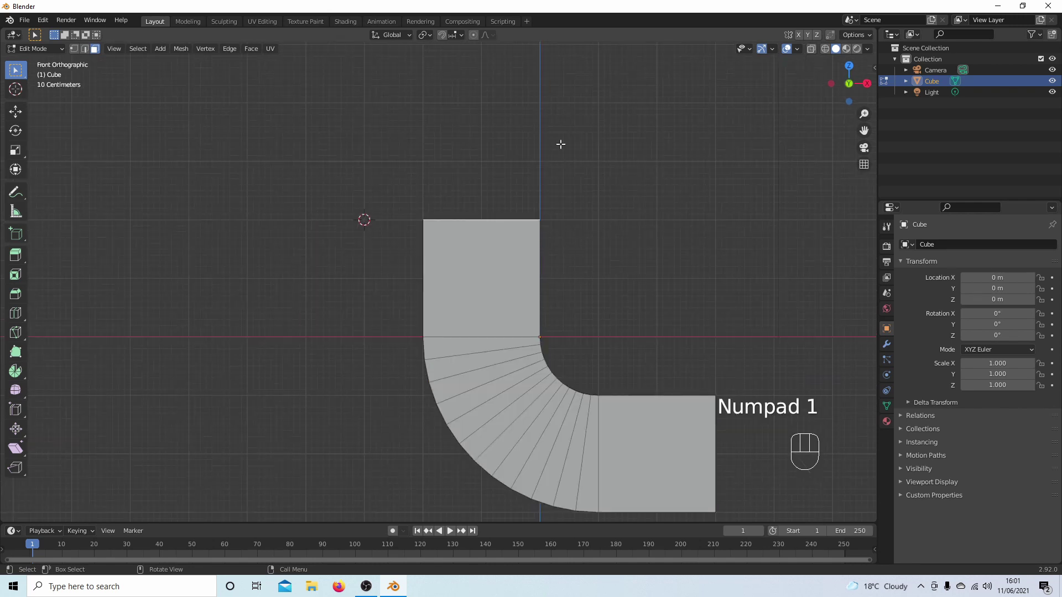
click(21, 376)
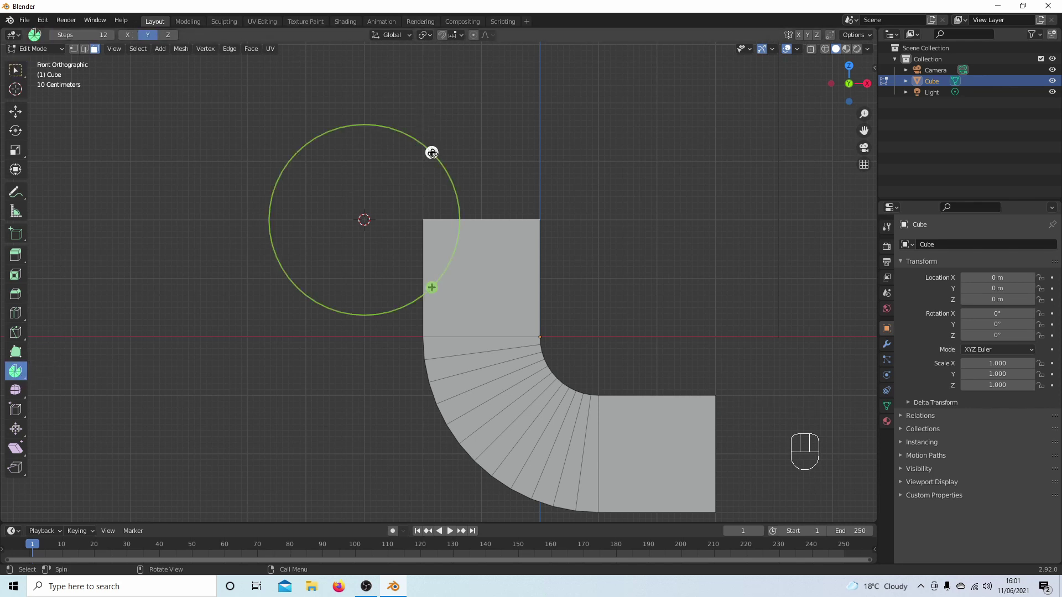
Spin the upright section's top face 180° in 12 steps around the cursor, forming a semicircular bend
click(432, 152)
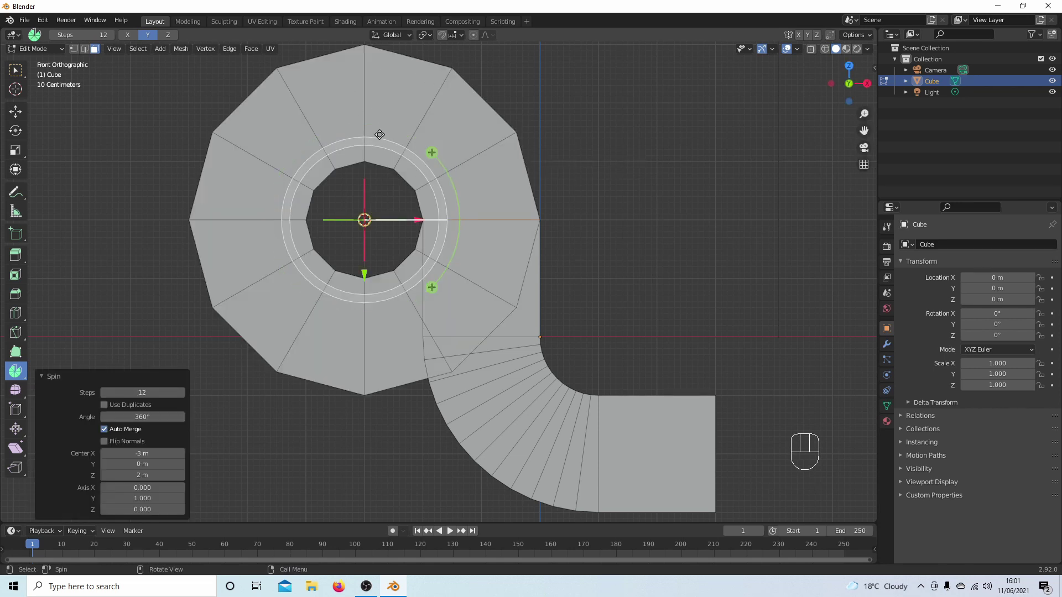
drag(439, 222, 235, 213)
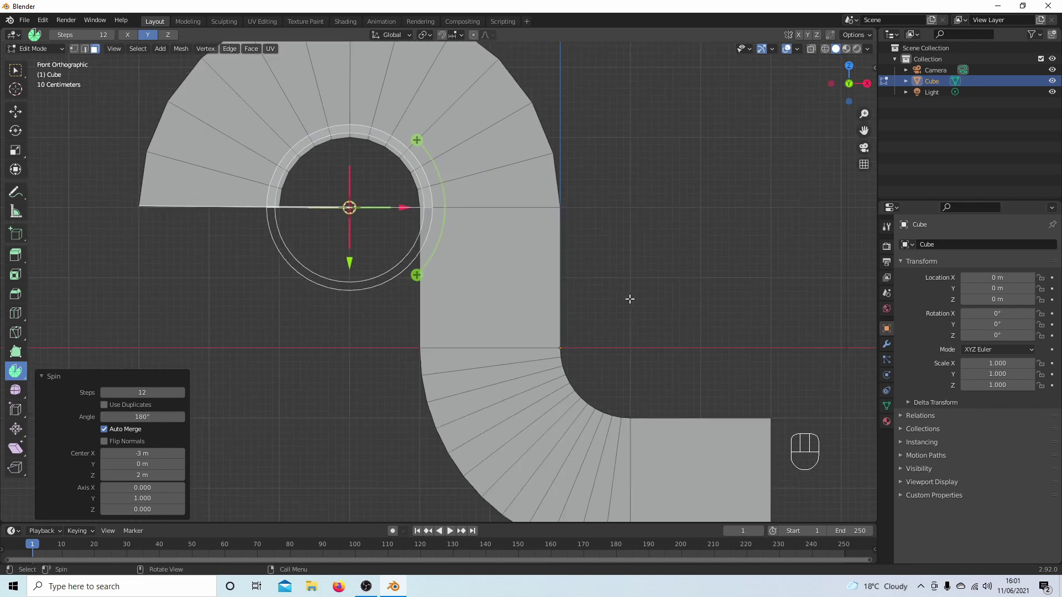
scroll(630, 299, down, 1)
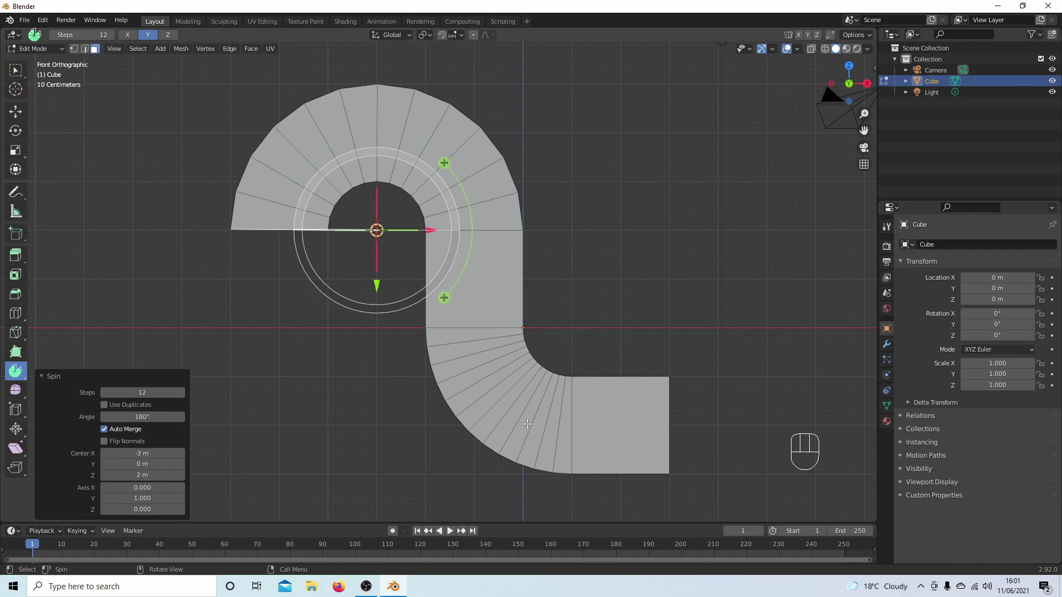
Change the 180° spin from 12 to 24 steps for a smoother upper bend
click(157, 392)
text(2)
key(Return)
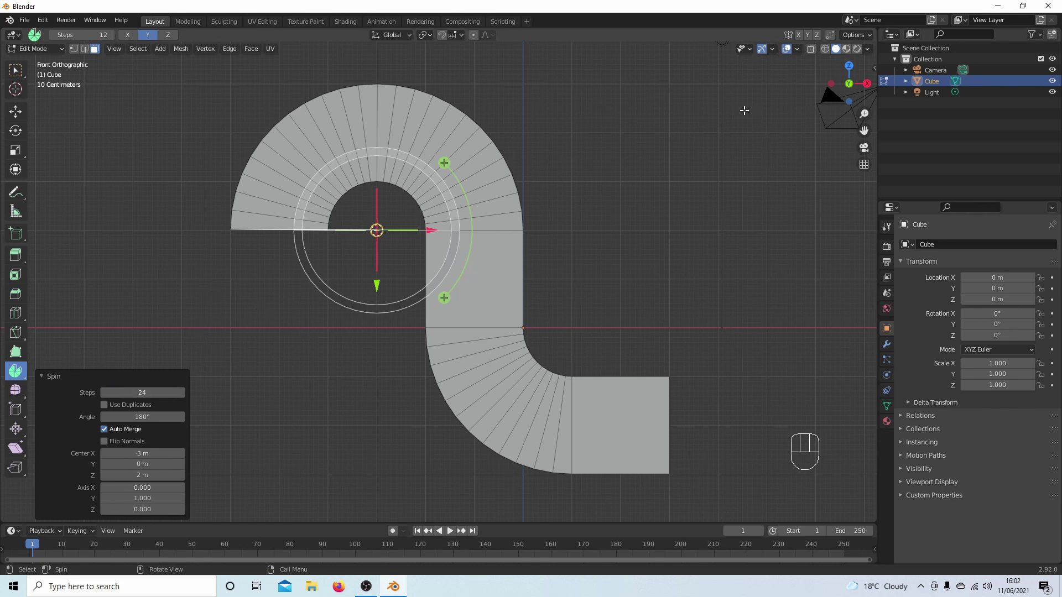
scroll(594, 283, up, 1)
scroll(594, 284, down, 2)
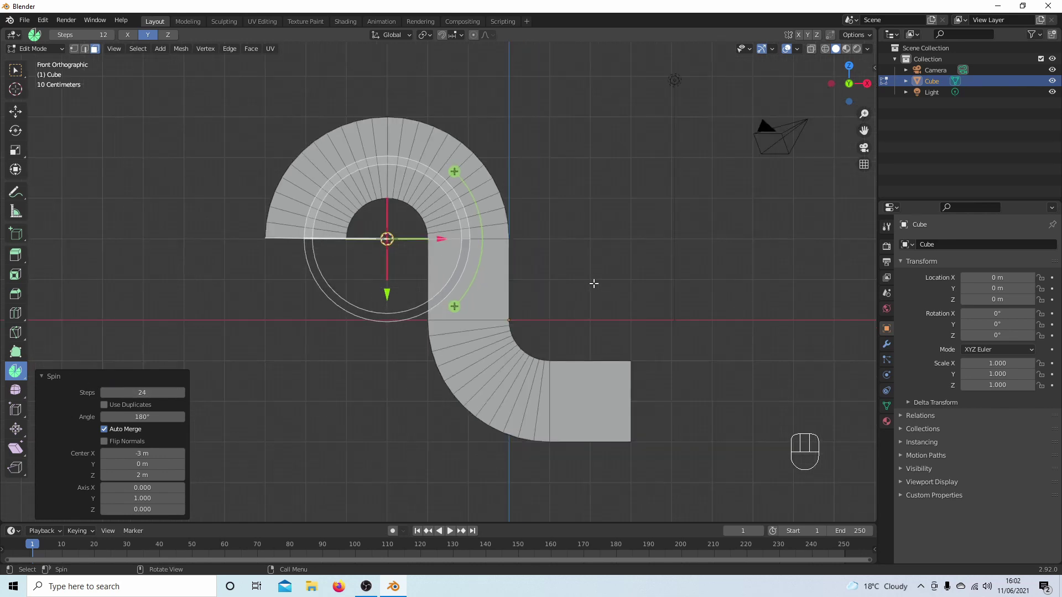
scroll(594, 284, up, 1)
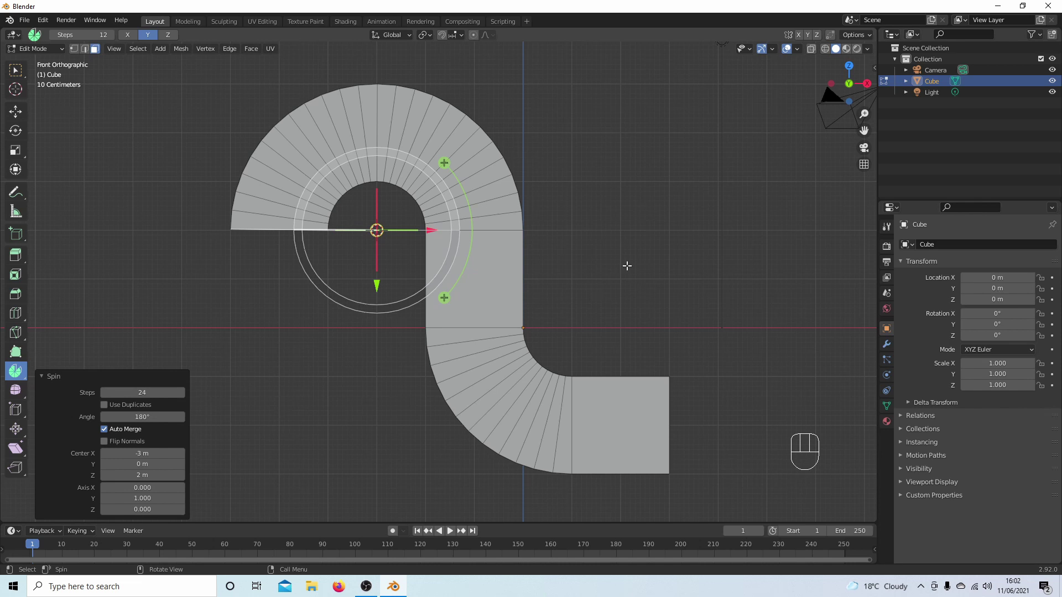